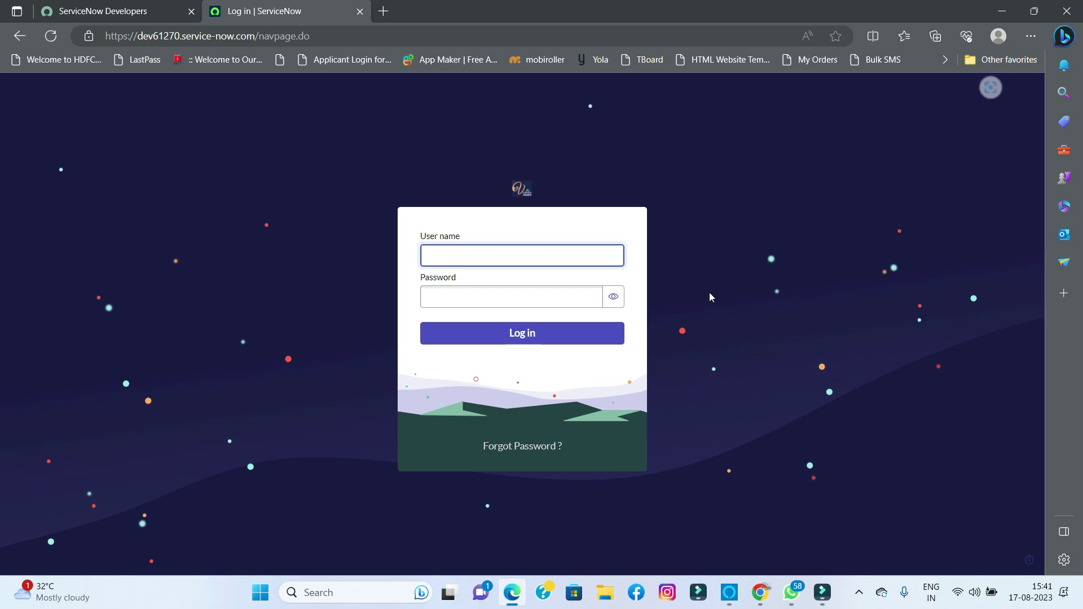
- Log in to the instance as admin with the administrator password
{"action": "type", "text": "admin"}
{"action": "key", "text": "Tab"}
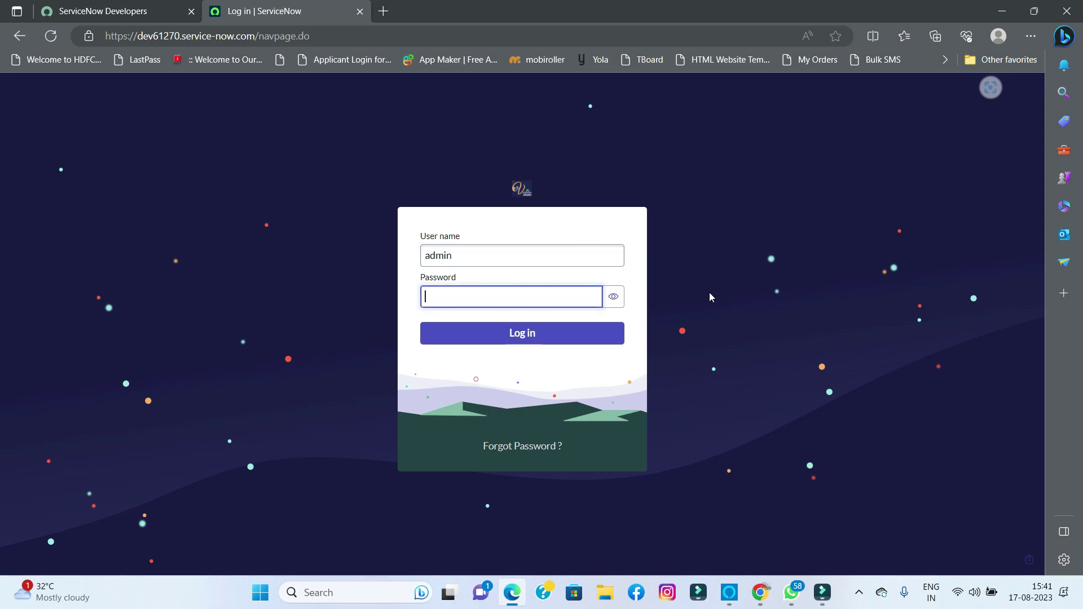
{"action": "type", "text": "•••••••••"}
{"action": "left_click", "coordinate": [589, 340]}
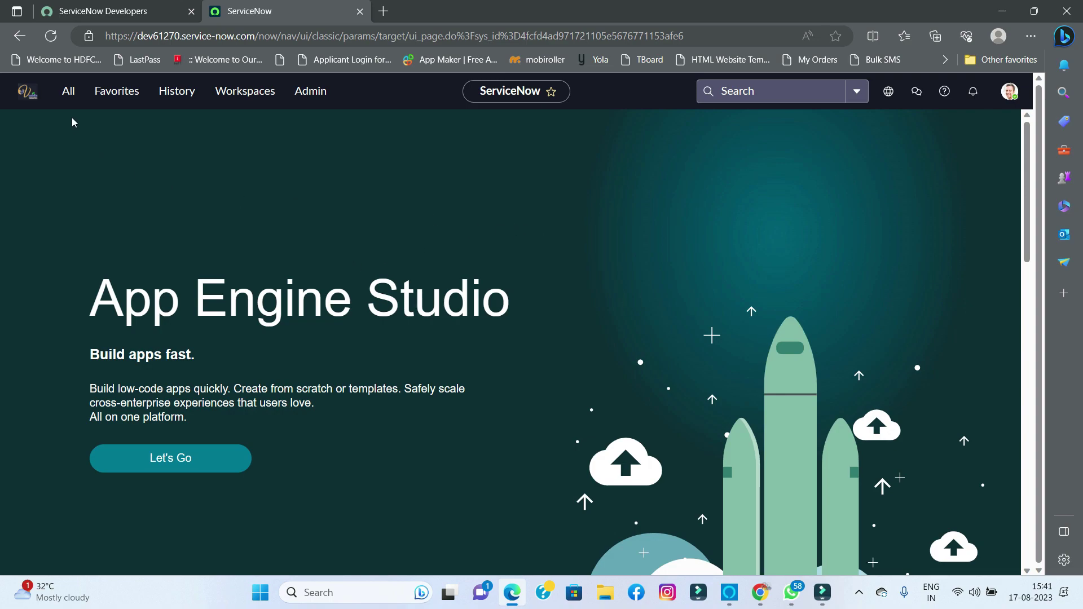
- Check the current update set, then open Local Update Sets and start a new update set
{"action": "left_click", "coordinate": [887, 93]}
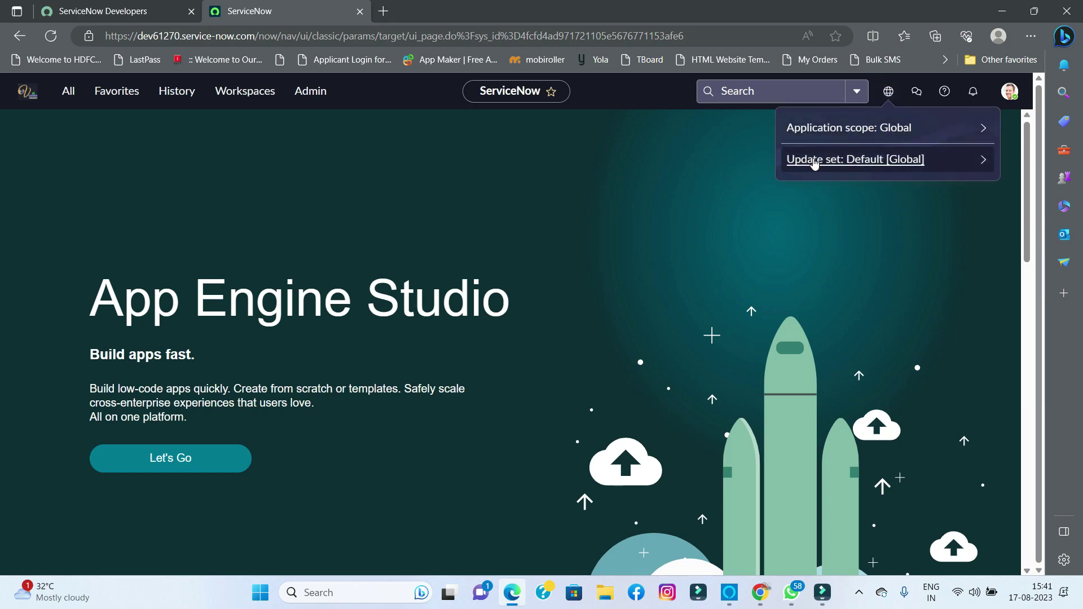
{"action": "left_click", "coordinate": [592, 159]}
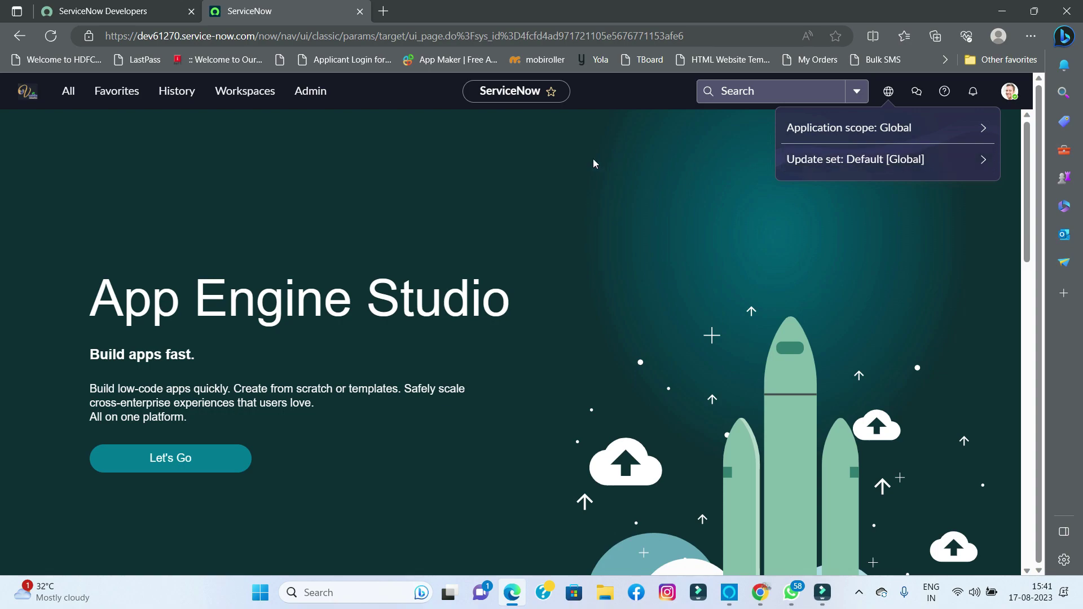
{"action": "left_click", "coordinate": [69, 92]}
{"action": "type", "text": "loc"}
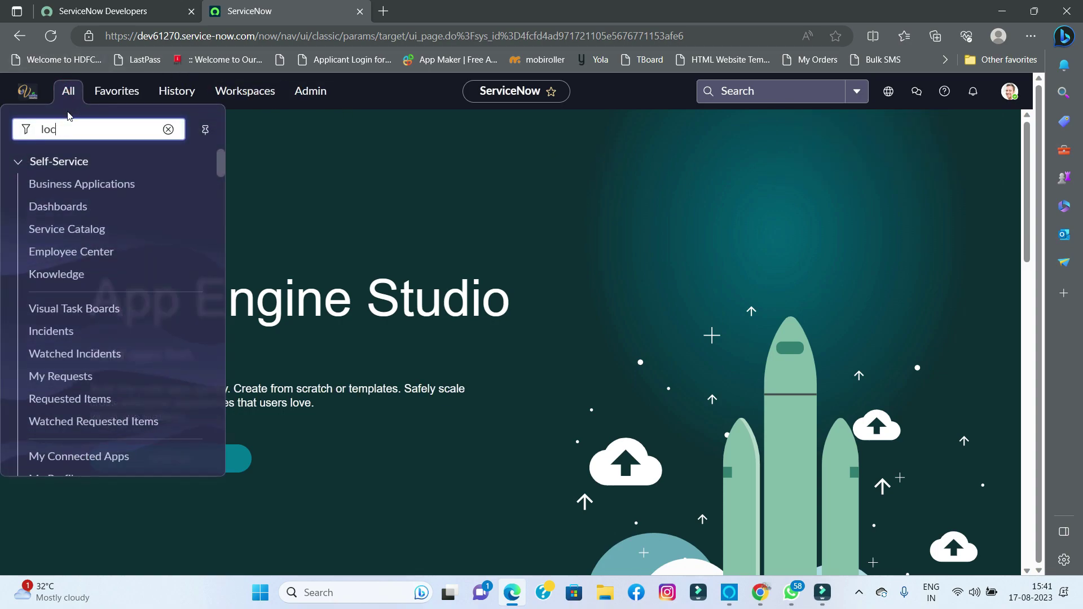
{"action": "type", "text": "al update sets"}
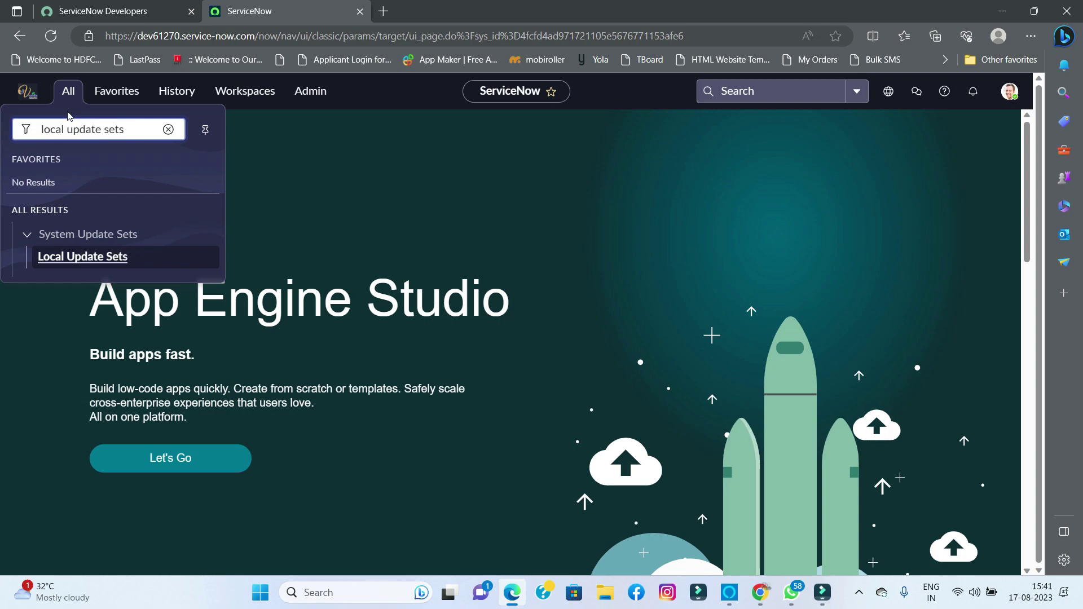
{"action": "left_click", "coordinate": [55, 254]}
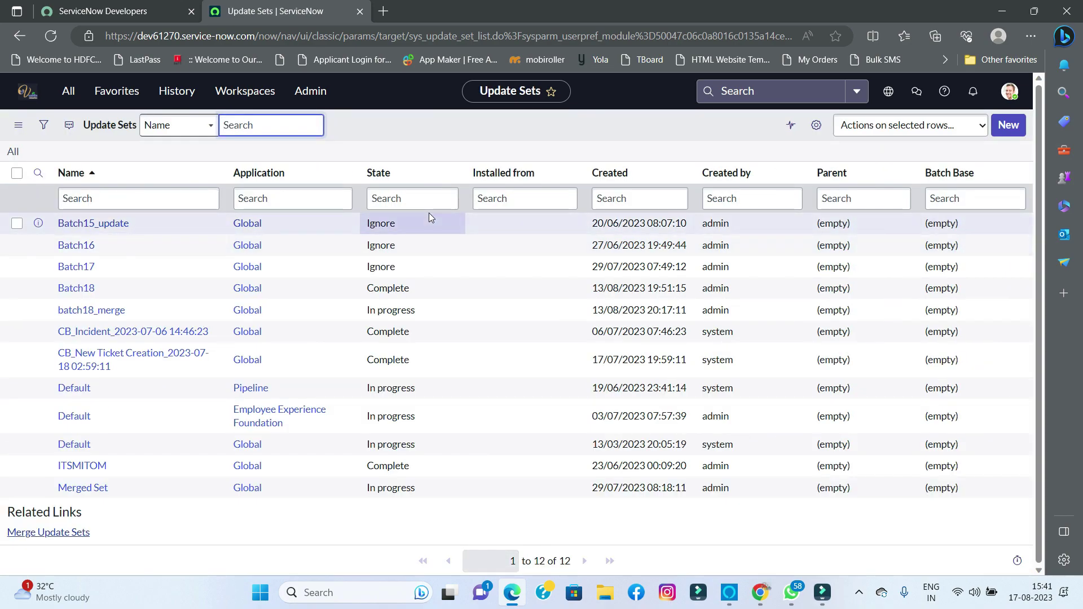
{"action": "left_click", "coordinate": [1003, 130]}
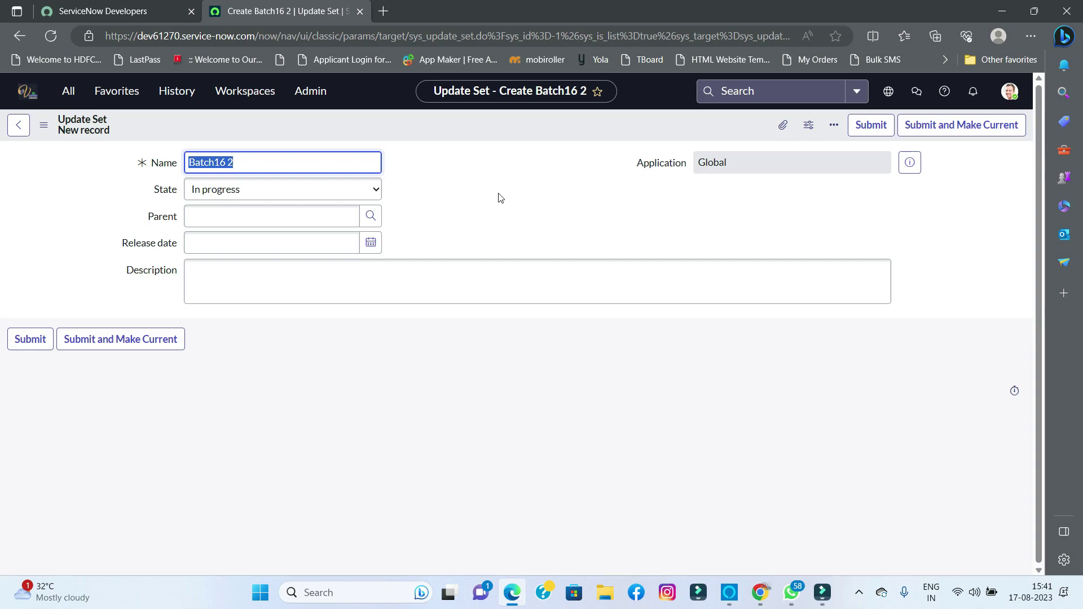
- Name the update set Test_connection, submit it as current, and verify it in the picker
{"action": "type", "text": "Test"}
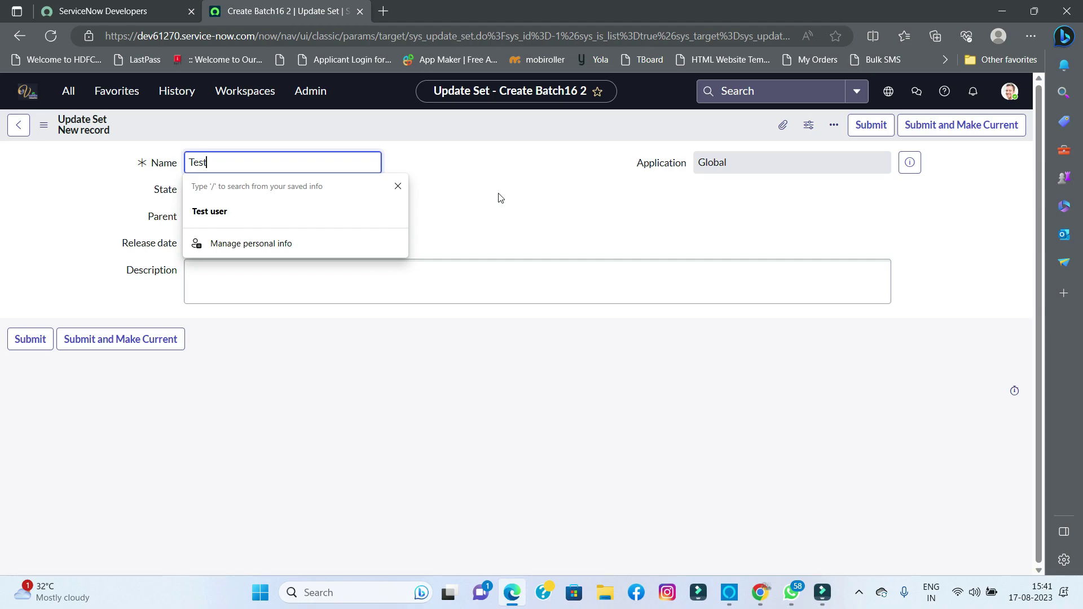
{"action": "type", "text": " connection"}
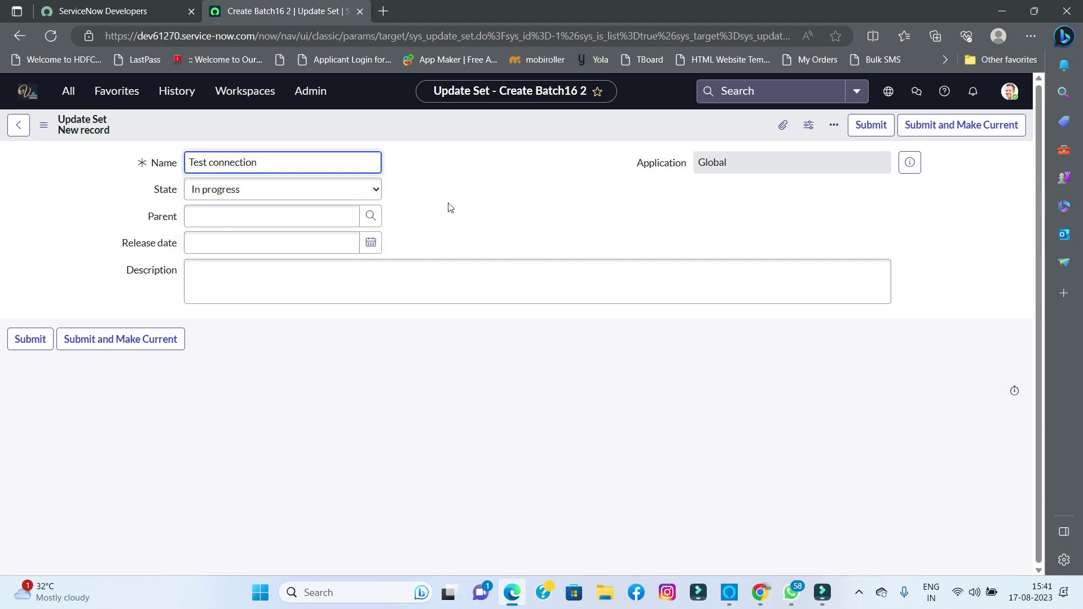
{"action": "left_click", "coordinate": [210, 164]}
{"action": "key", "text": "BackSpace"}
{"action": "type", "text": "_"}
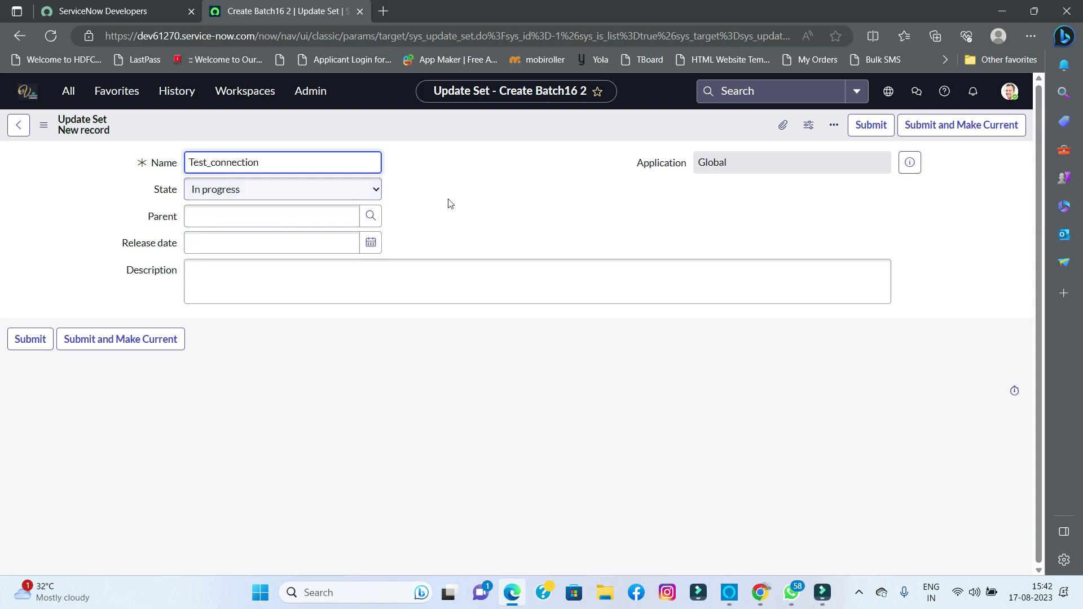
{"action": "left_click", "coordinate": [483, 194]}
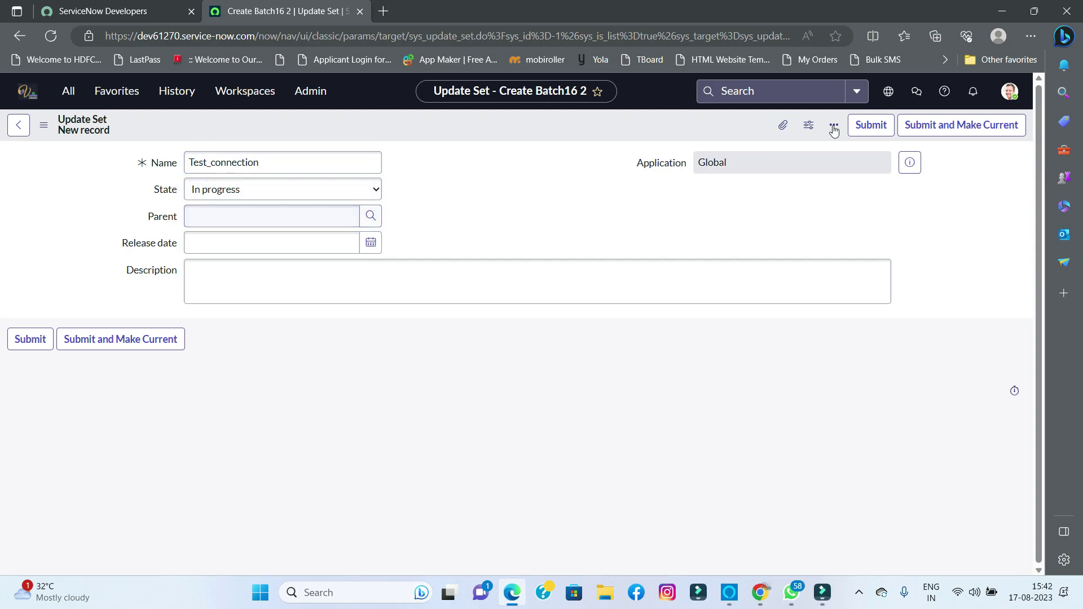
{"action": "left_click", "coordinate": [918, 127]}
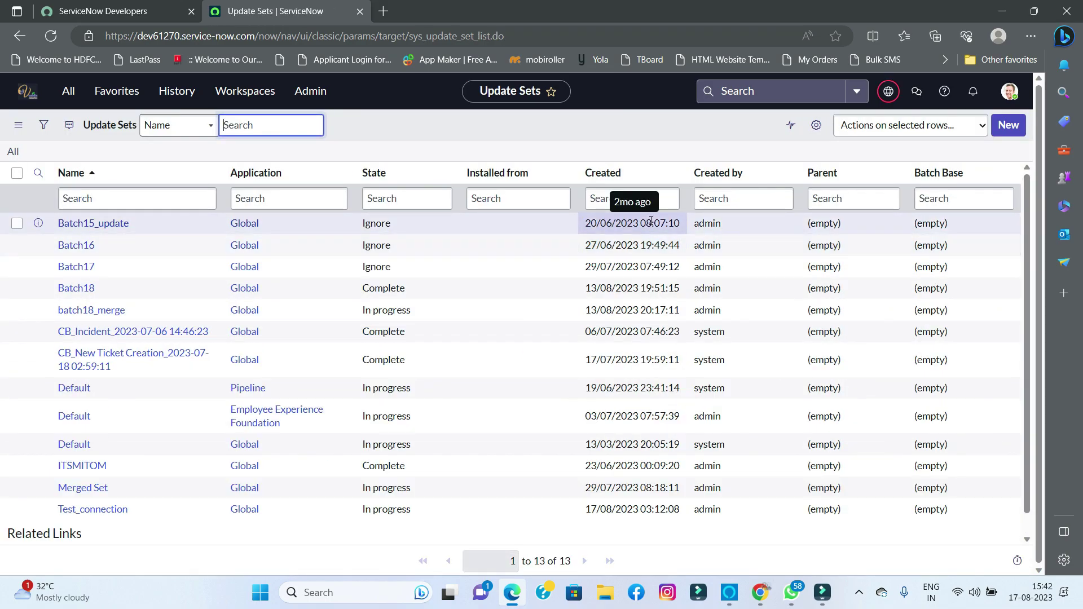
{"action": "left_click", "coordinate": [887, 99]}
- Open System Definition > Tables in its new tab and start a new table record
{"action": "left_click", "coordinate": [663, 97]}
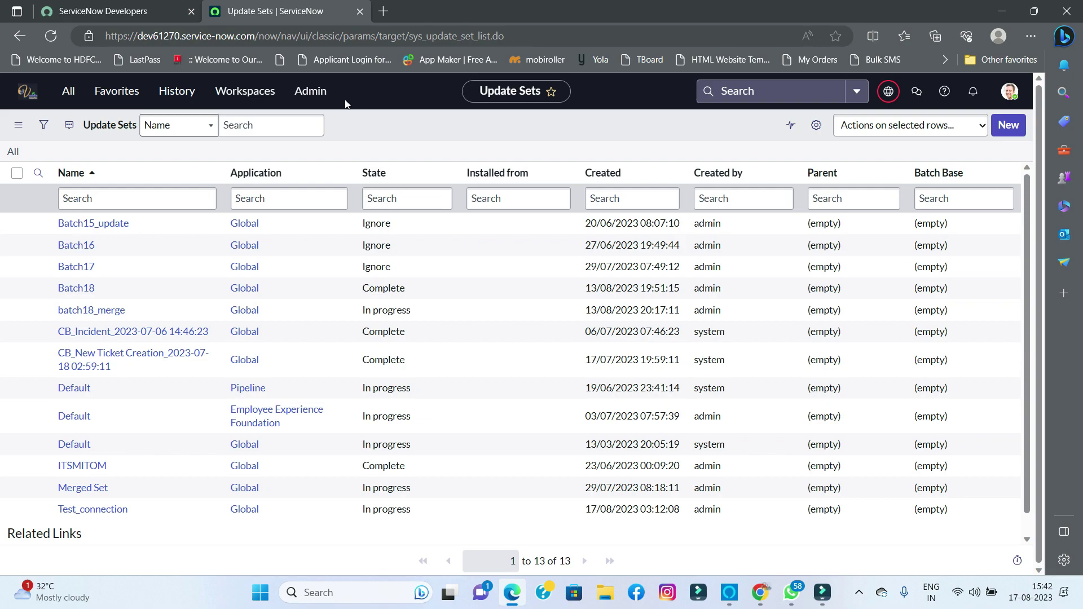
{"action": "left_click", "coordinate": [69, 90]}
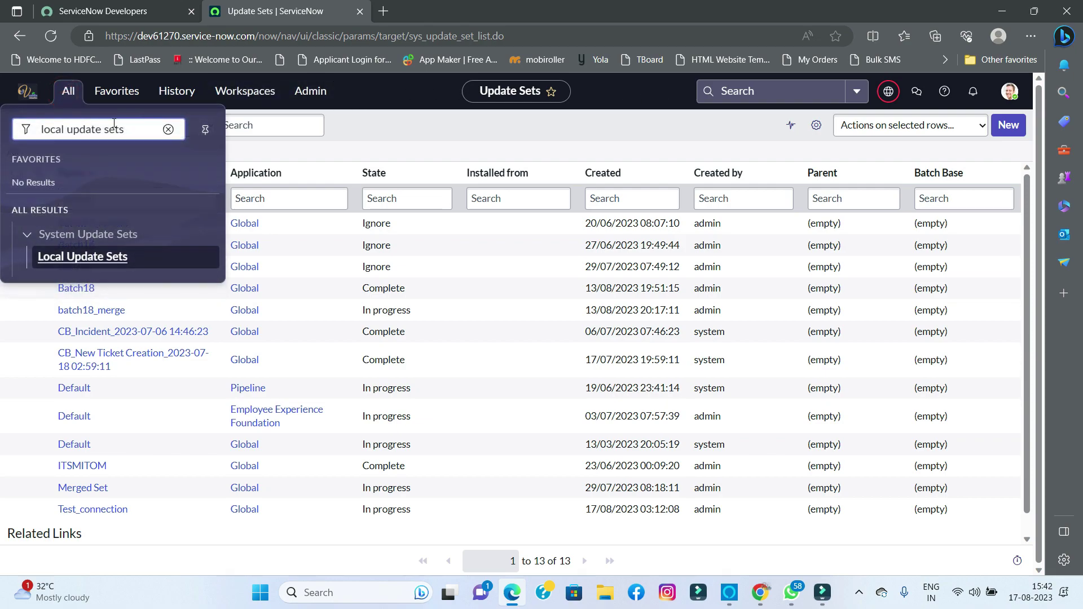
{"action": "left_click_drag", "start_coordinate": [133, 130], "coordinate": [29, 132]}
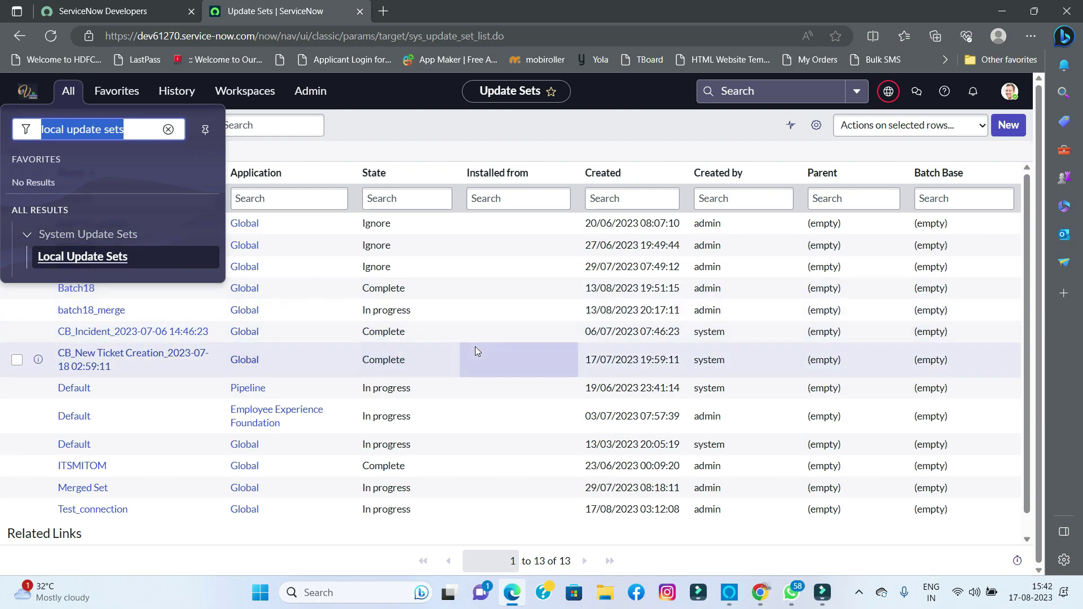
{"action": "type", "text": "table"}
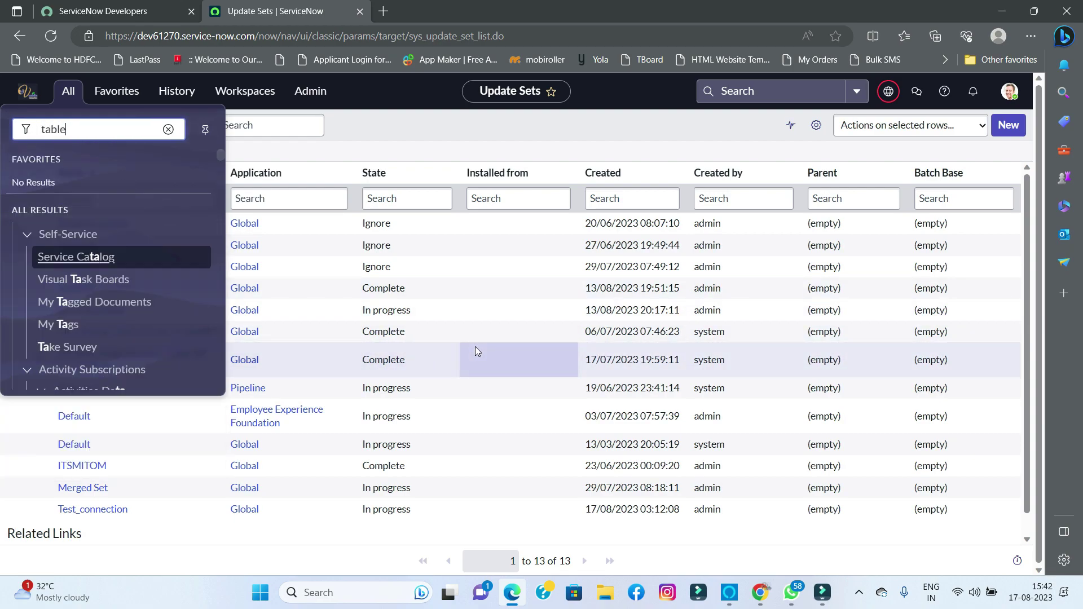
{"action": "scroll", "coordinate": [127, 316], "scroll_direction": "down", "scroll_amount": 2}
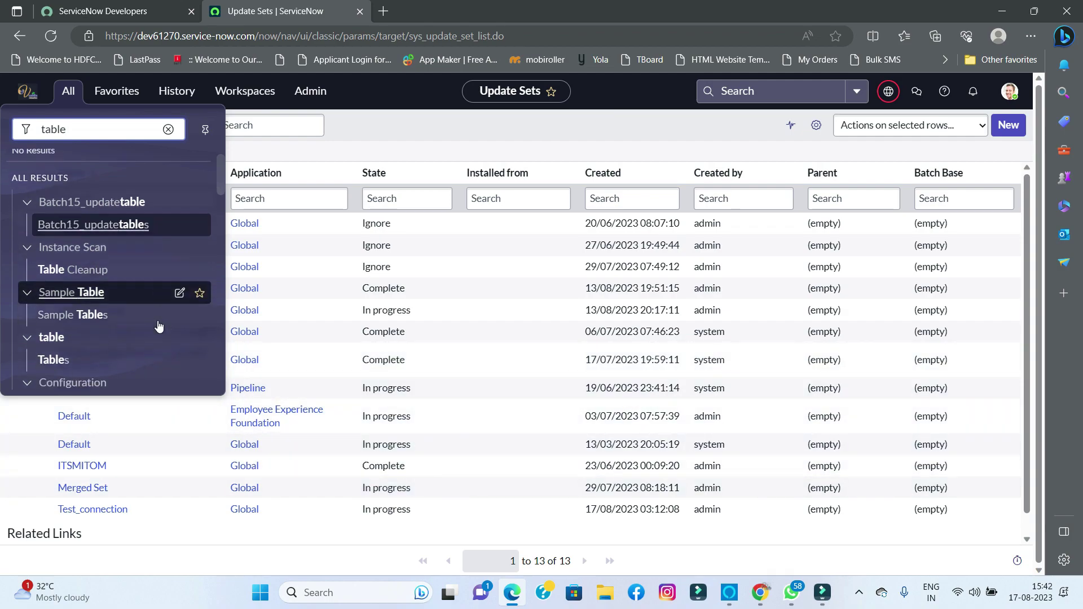
{"action": "scroll", "coordinate": [127, 326], "scroll_direction": "down", "scroll_amount": 6}
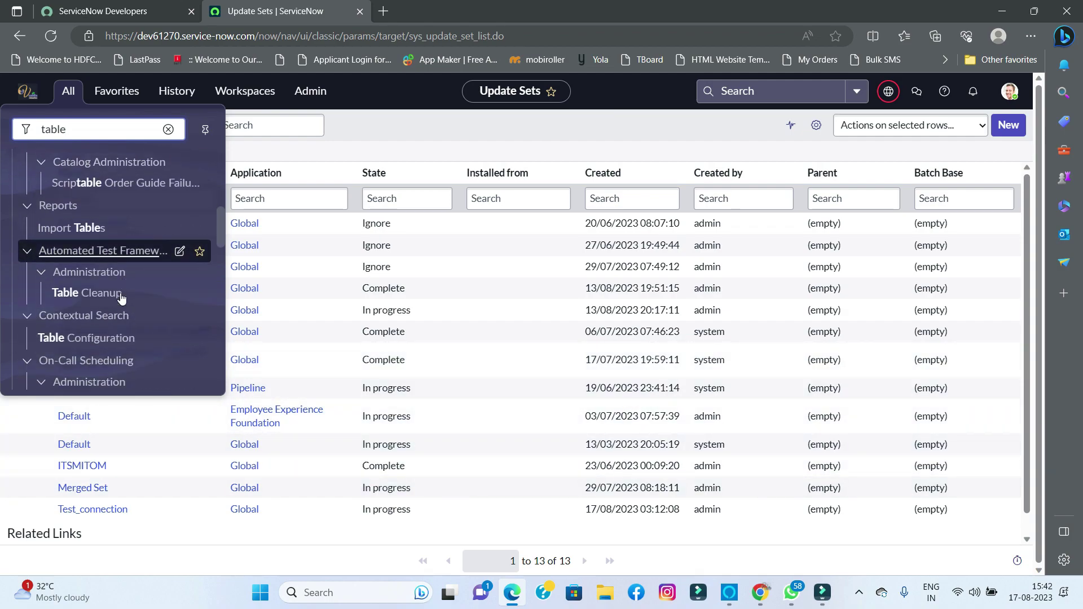
{"action": "scroll", "coordinate": [122, 298], "scroll_direction": "down", "scroll_amount": 5}
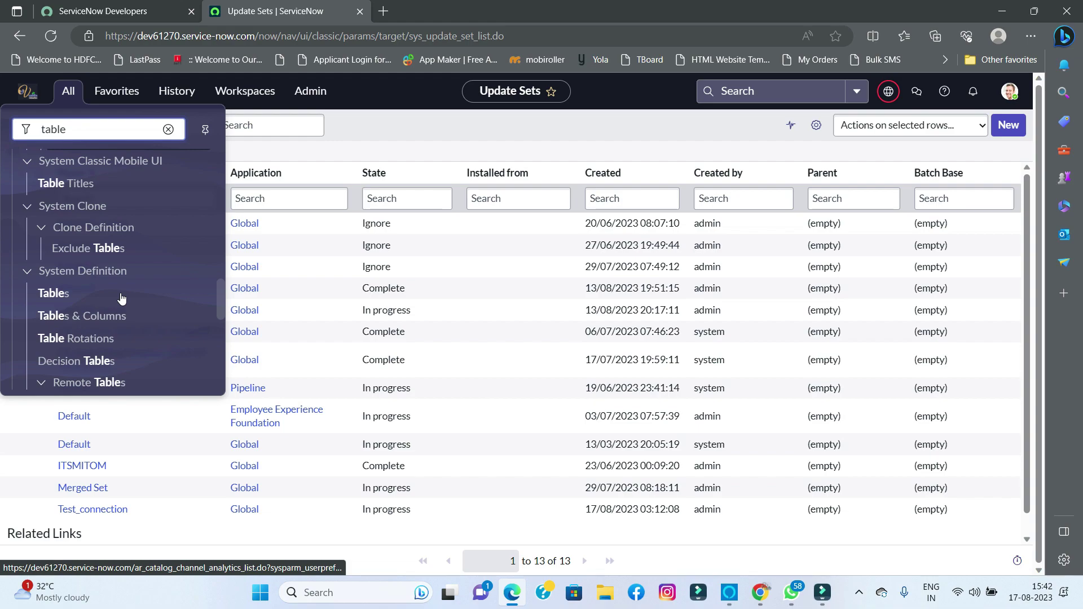
{"action": "left_click", "coordinate": [52, 293], "text": "ctrl"}
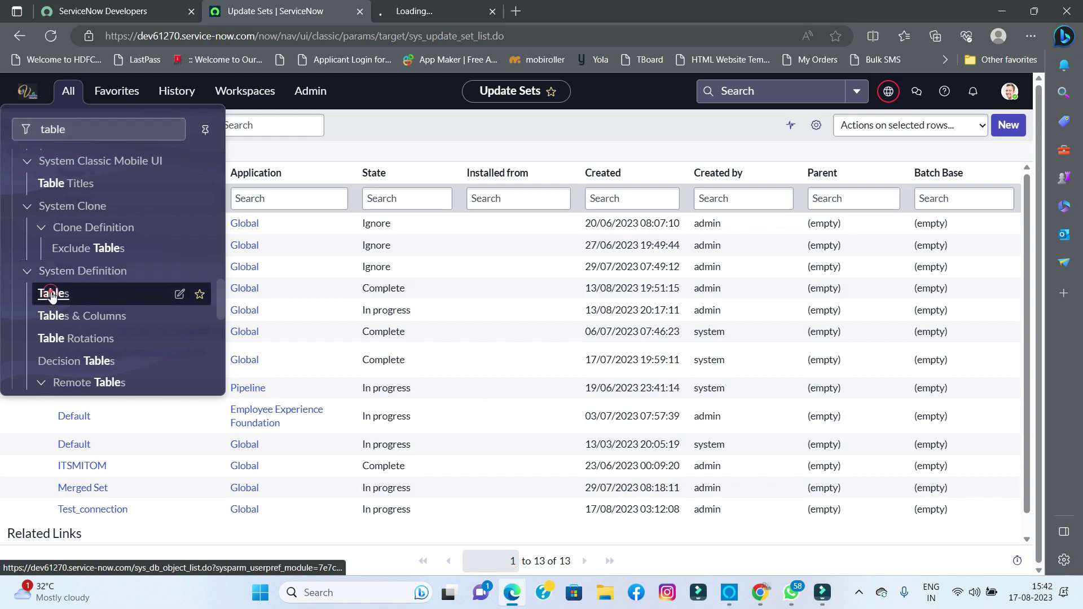
{"action": "left_click", "coordinate": [415, 11]}
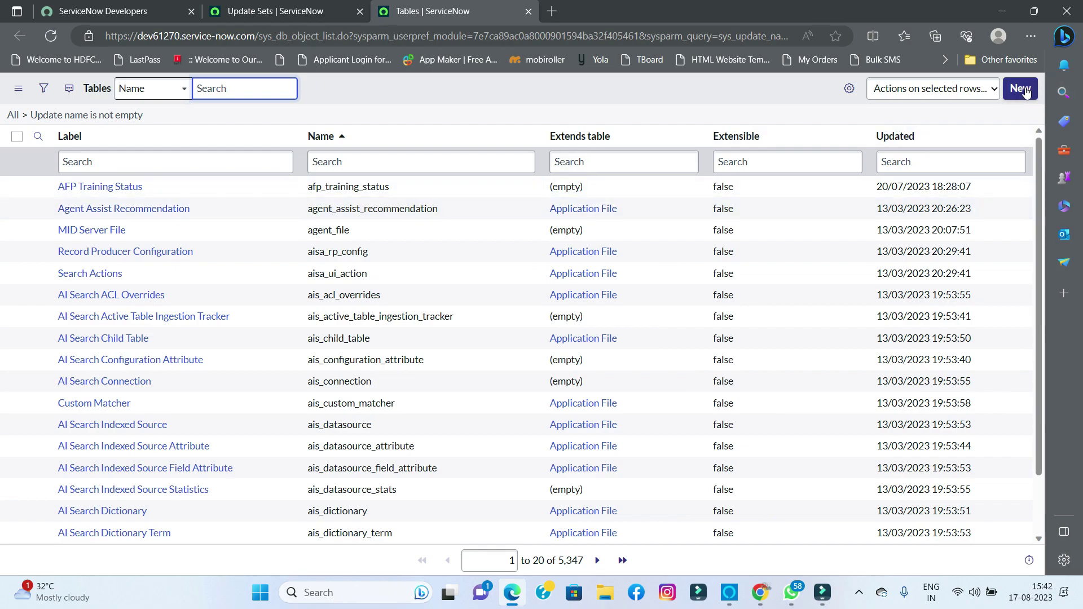
{"action": "left_click", "coordinate": [1022, 89]}
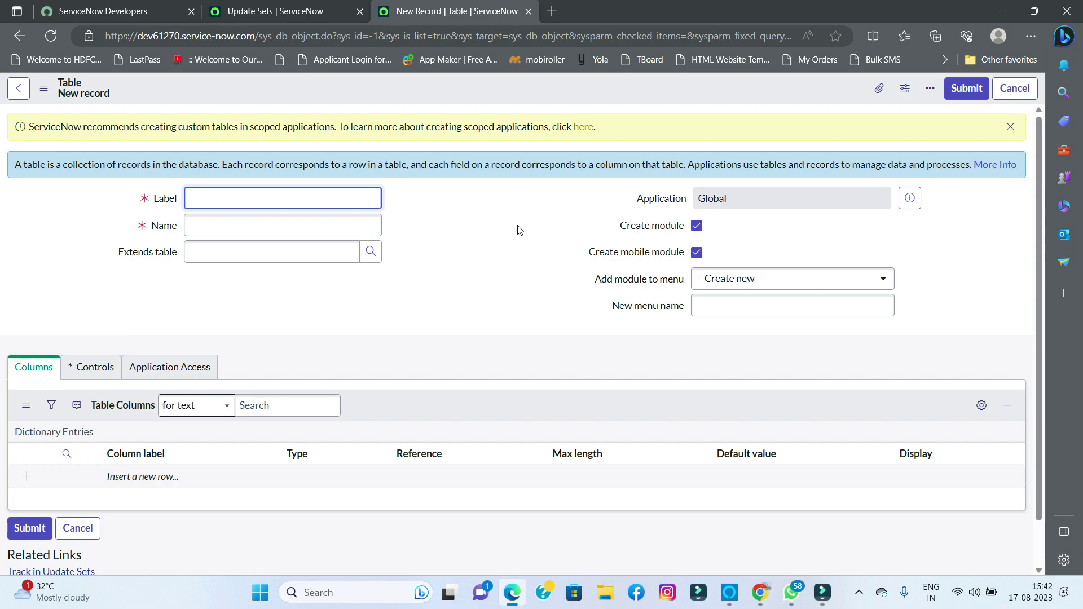
- Label the table Connection_table, auto-generating name u_connection_table, and insert a new column row
{"action": "type", "text": "ont"}
{"action": "key", "text": "ctrl+e"}
{"action": "type", "text": "ct"}
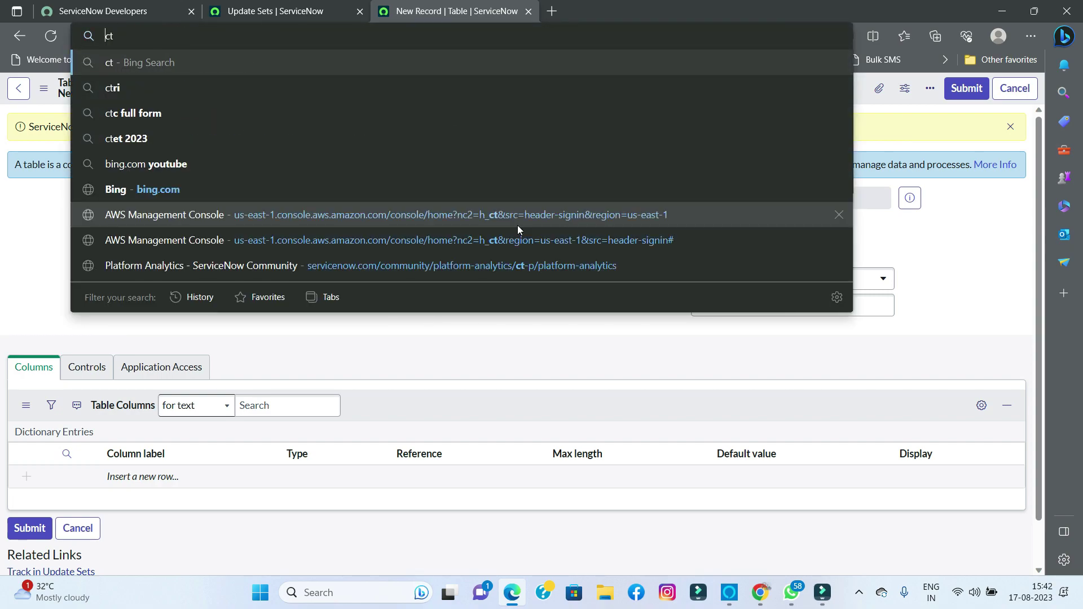
{"action": "key", "text": "Escape"}
{"action": "left_click", "coordinate": [512, 251]}
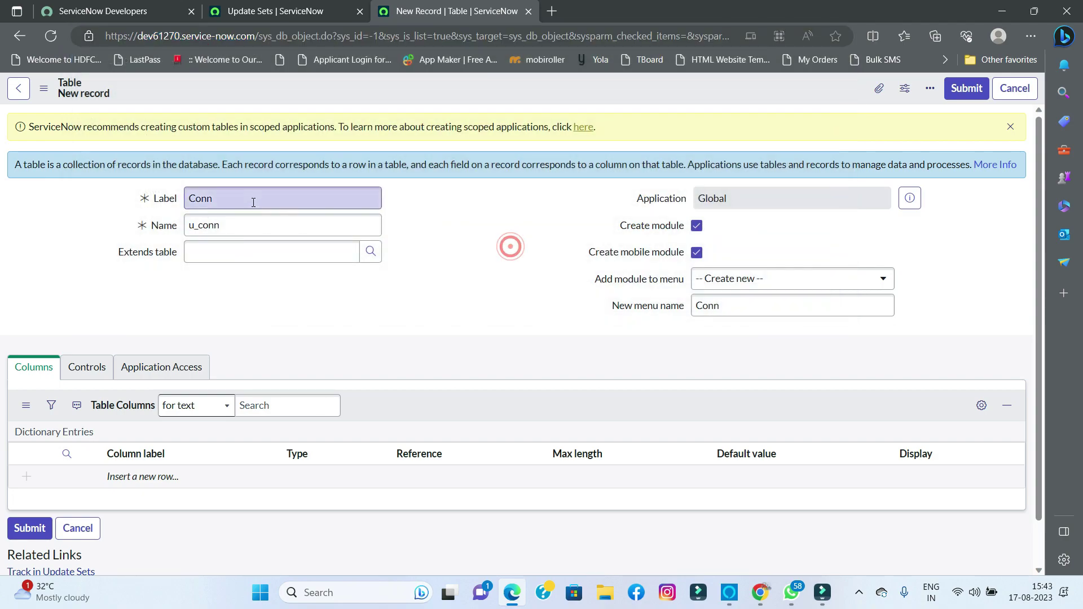
{"action": "left_click", "coordinate": [252, 199]}
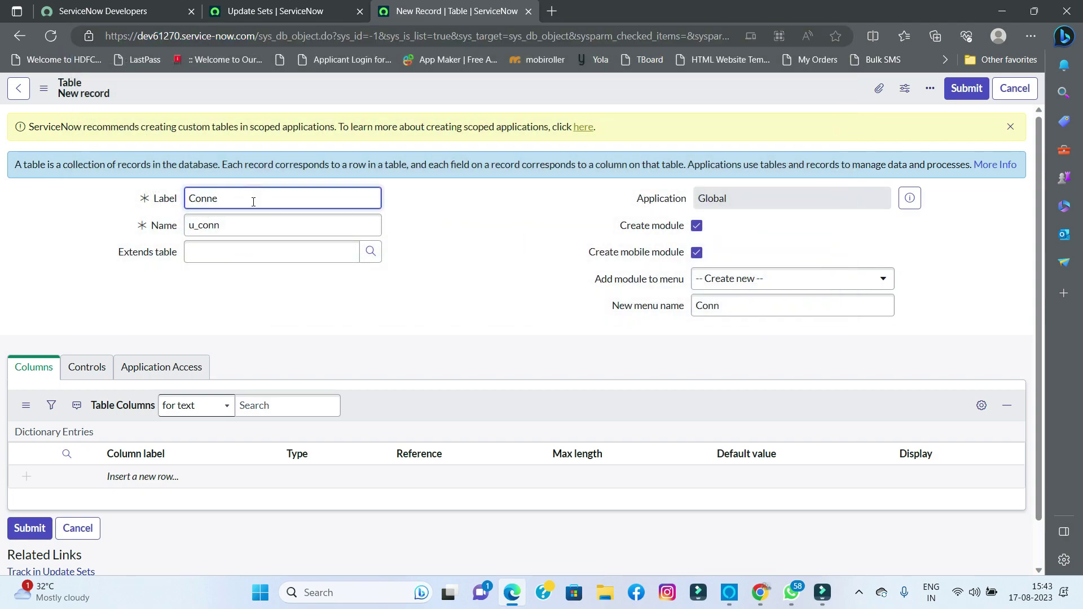
{"action": "type", "text": "ction_table"}
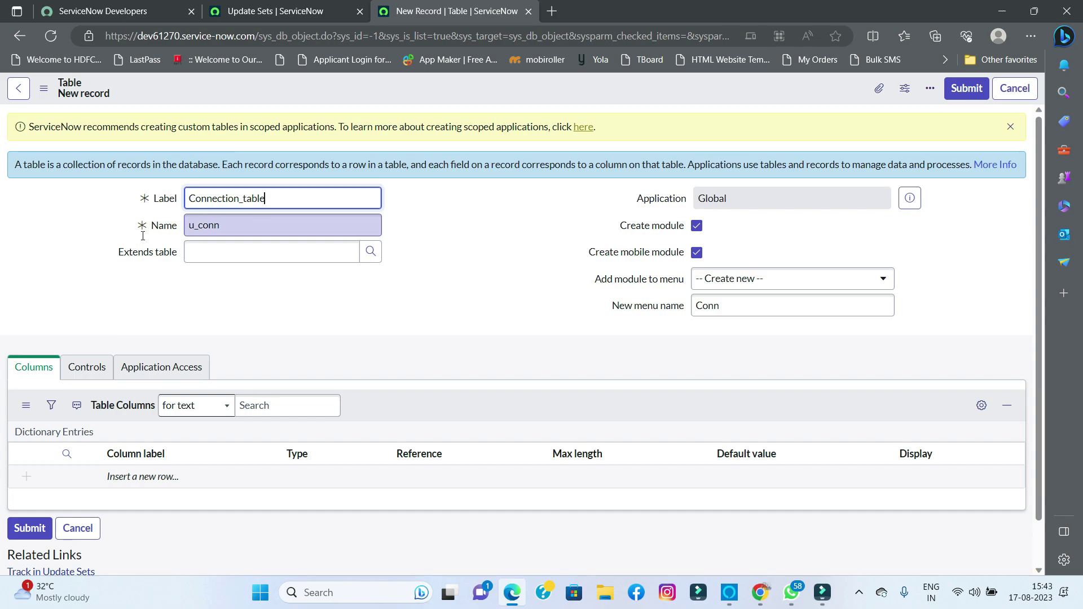
{"action": "double_click", "coordinate": [192, 231]}
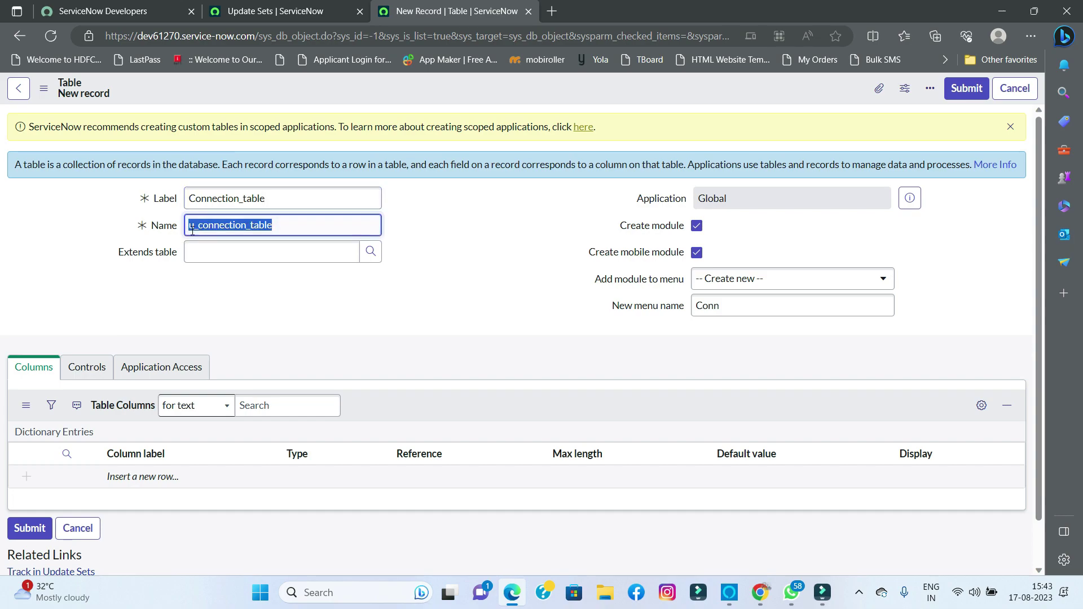
{"action": "left_click", "coordinate": [433, 228]}
{"action": "left_click", "coordinate": [151, 474]}
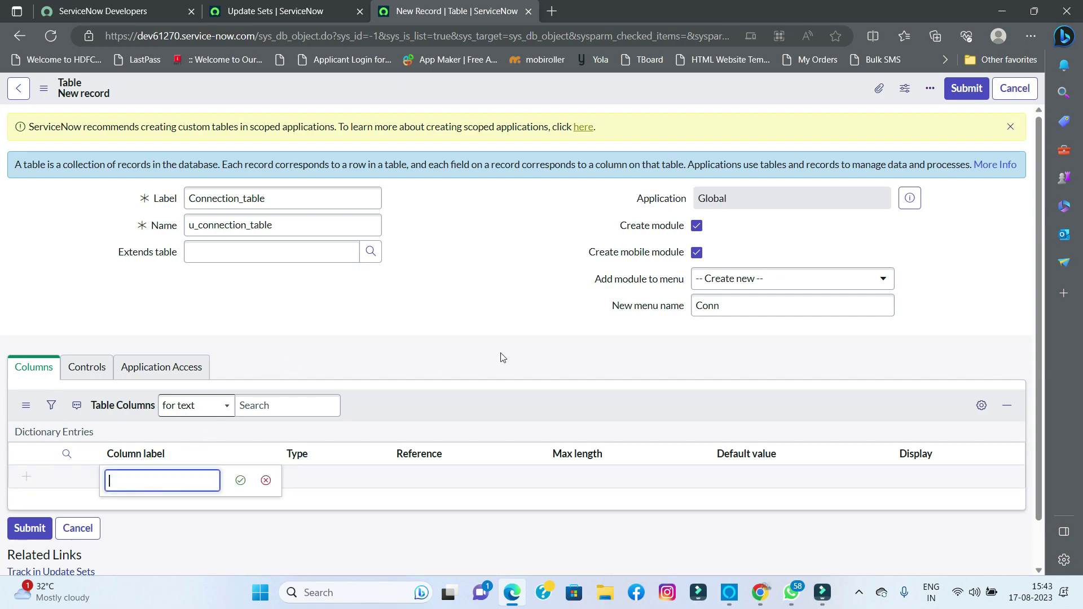
- Rename the table's new menu to 'connection table'
{"action": "left_click", "coordinate": [730, 305]}
{"action": "double_click", "coordinate": [729, 305]}
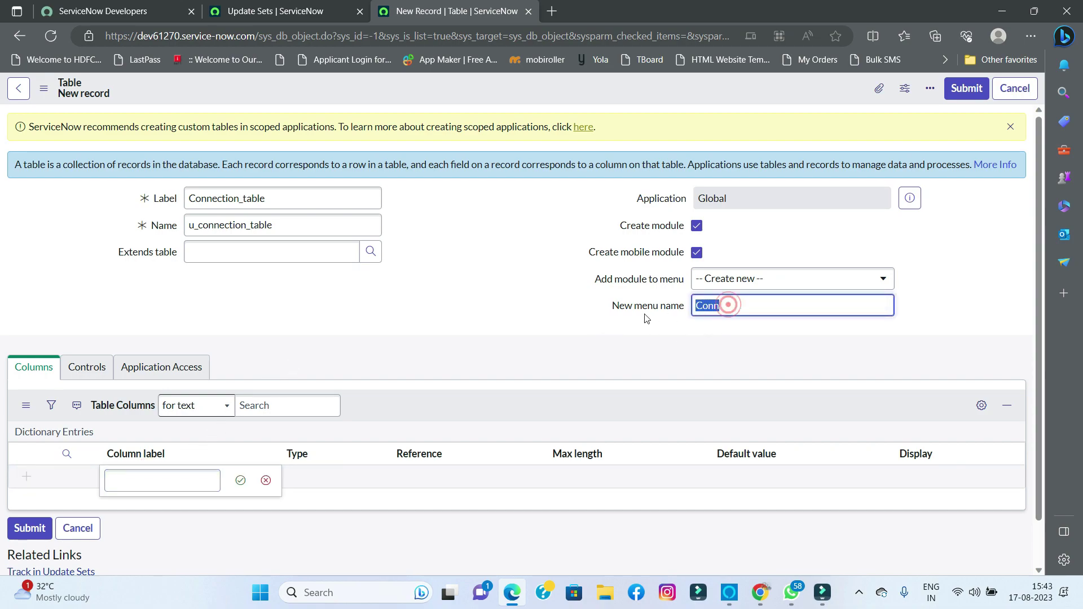
{"action": "key", "text": "BackSpace"}
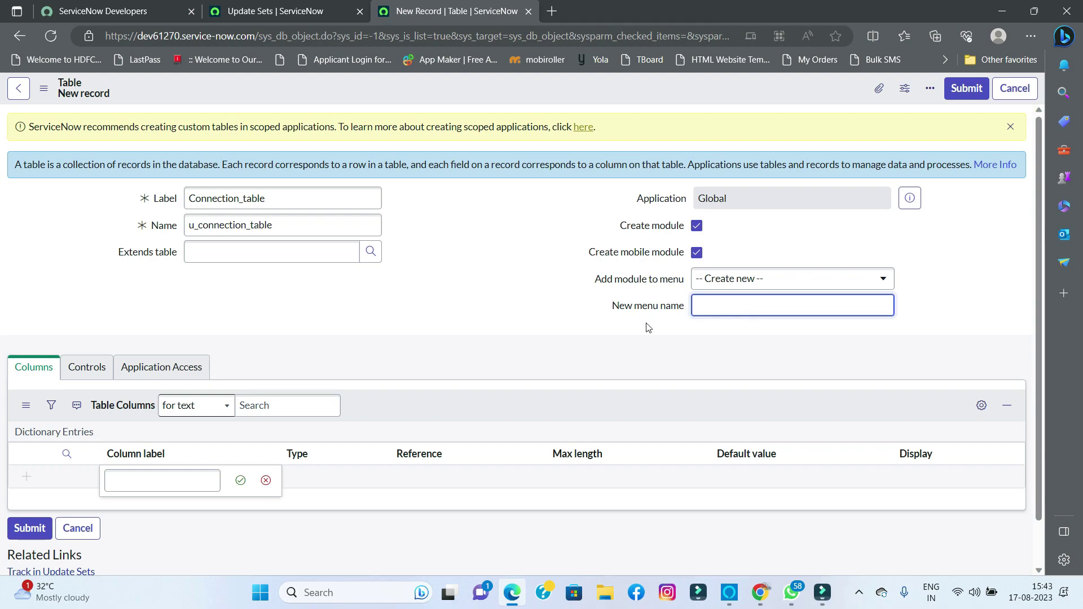
{"action": "type", "text": "connection table"}
{"action": "left_click", "coordinate": [574, 325]}
- Add a column labelled Name with type Reference
{"action": "left_click", "coordinate": [168, 481]}
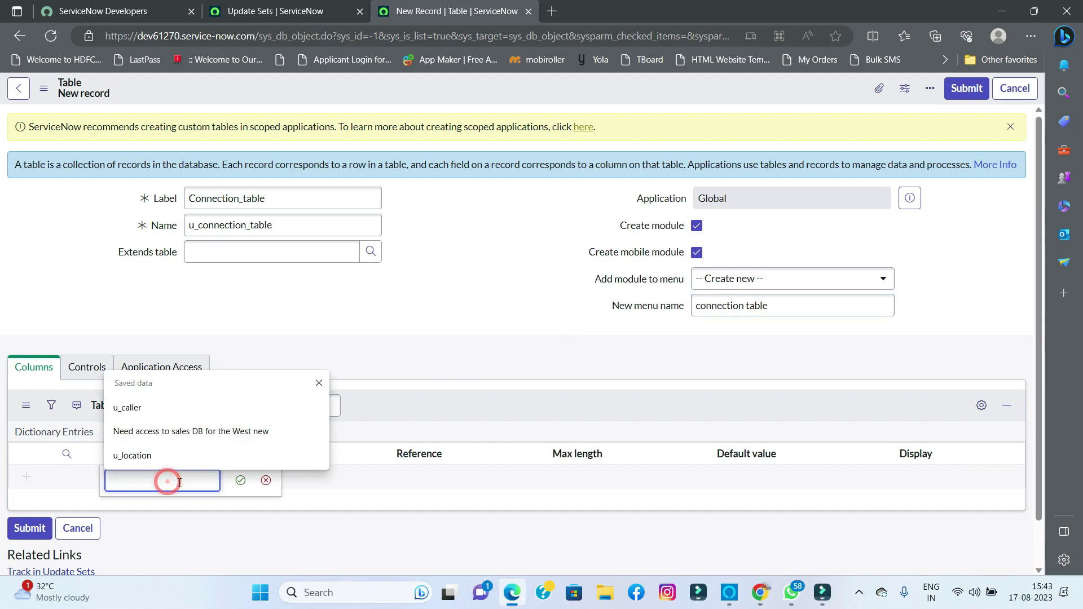
{"action": "type", "text": "Name"}
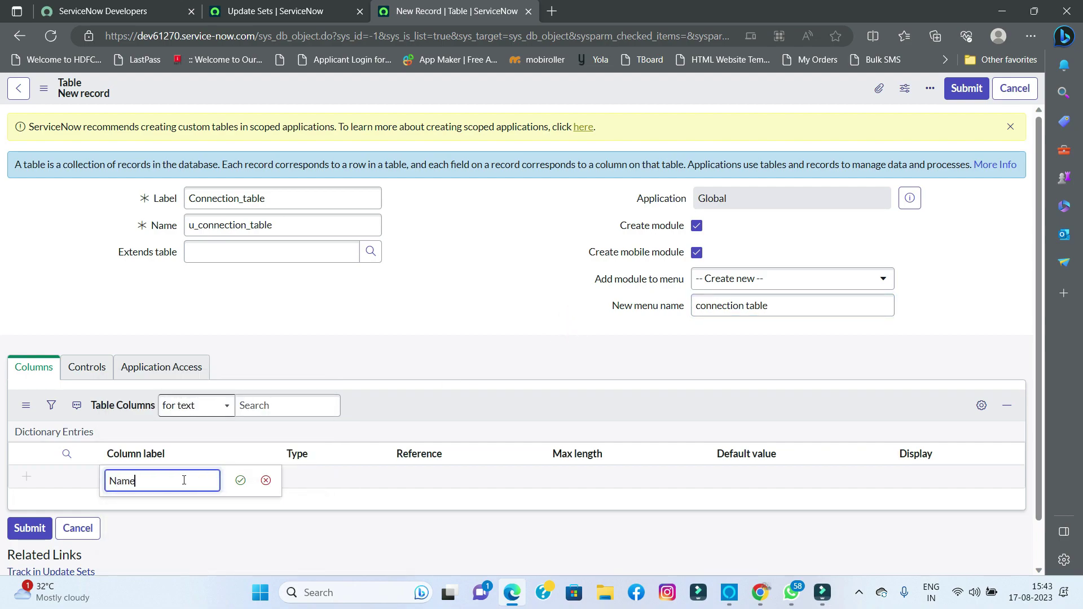
{"action": "key", "text": "Tab"}
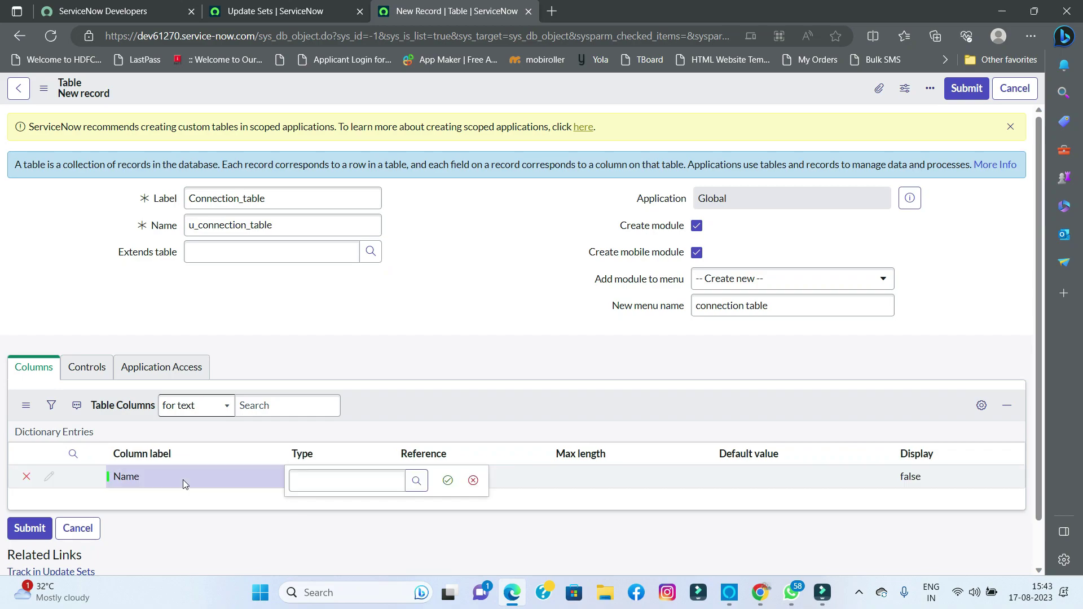
{"action": "type", "text": "refered"}
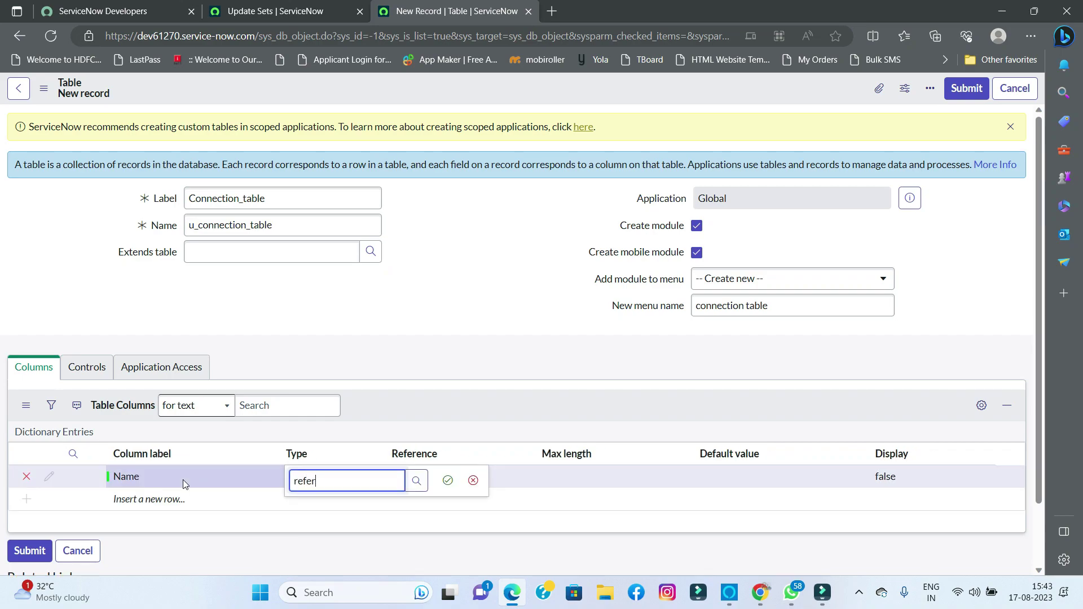
{"action": "key", "text": "BackSpace"}
{"action": "type", "text": "nce"}
{"action": "key", "text": "Return"}
- Make the Name column reference the User table
{"action": "left_click", "coordinate": [175, 497]}
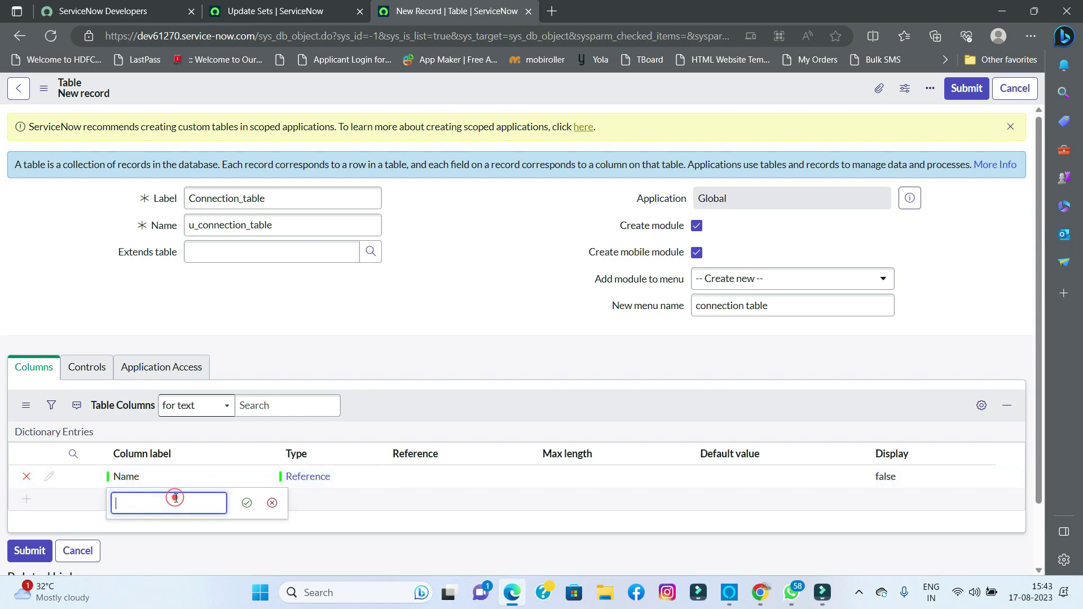
{"action": "left_click", "coordinate": [418, 478]}
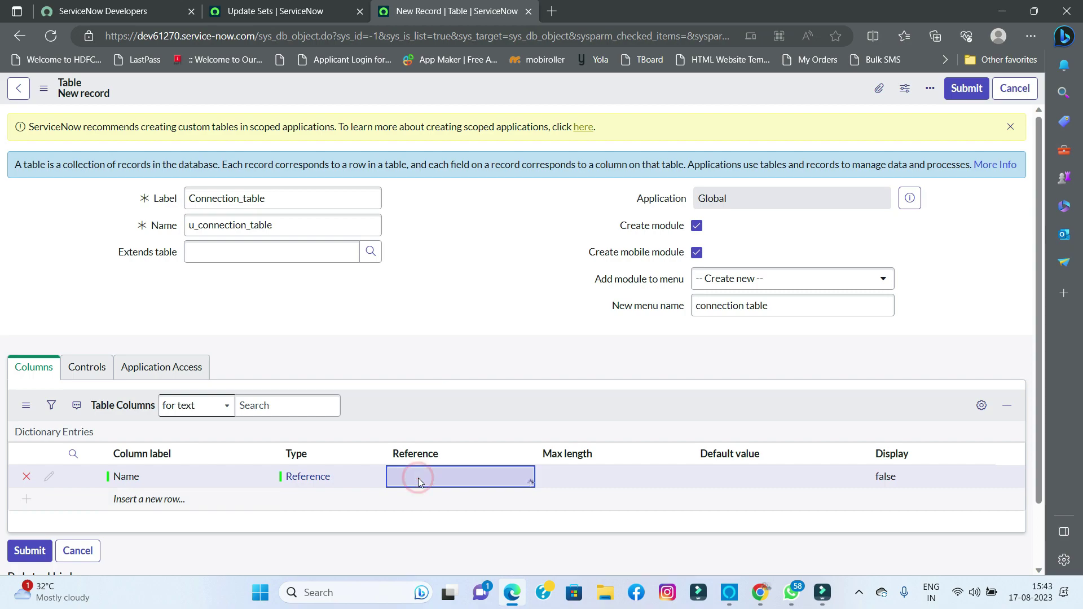
{"action": "left_click", "coordinate": [418, 478]}
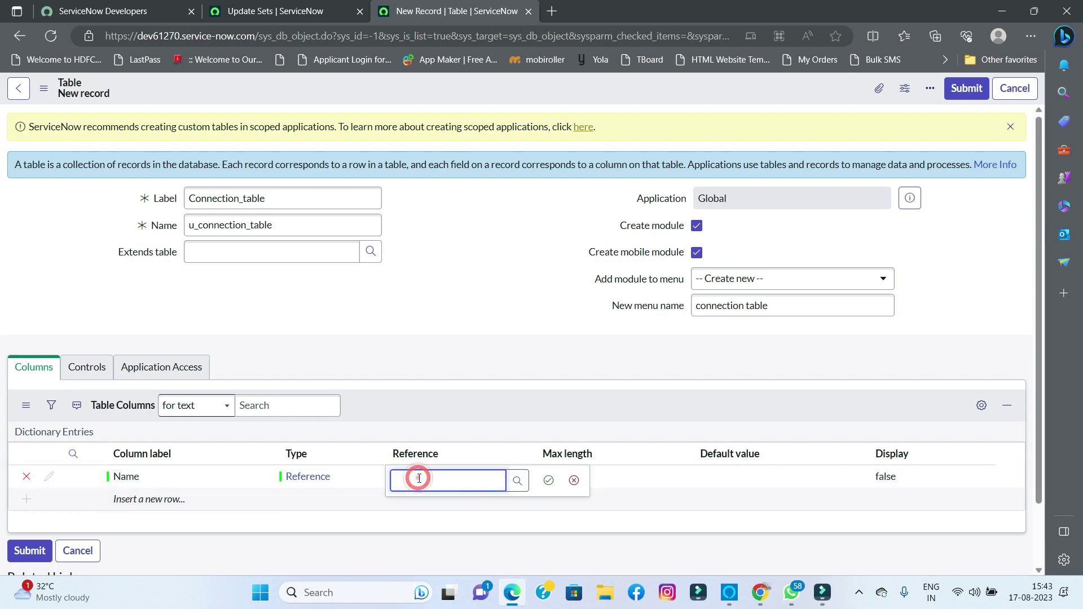
{"action": "type", "text": "user"}
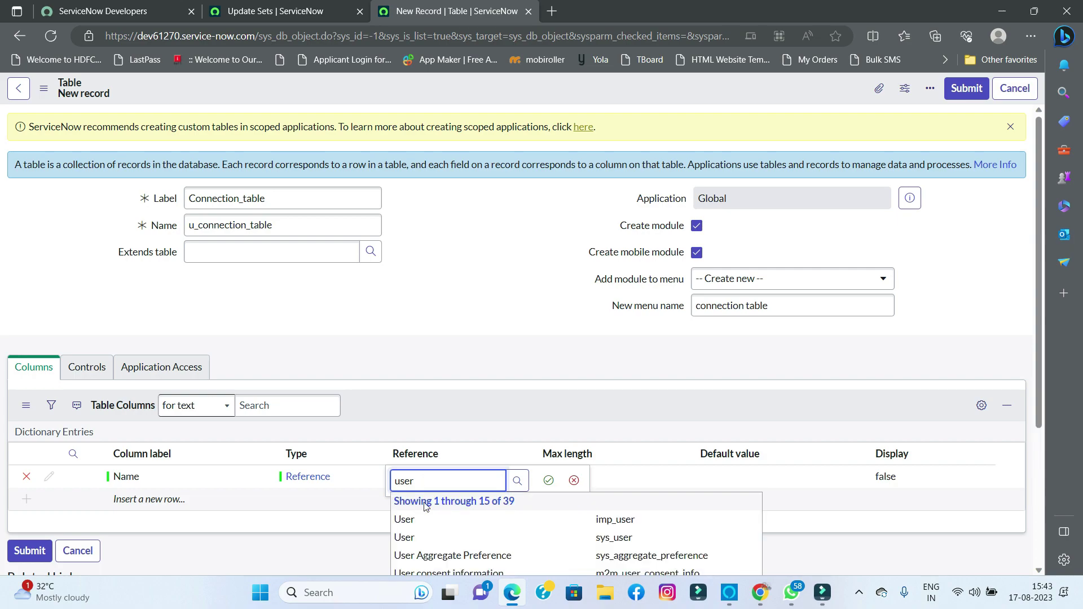
{"action": "left_click", "coordinate": [430, 536]}
{"action": "left_click", "coordinate": [548, 480]}
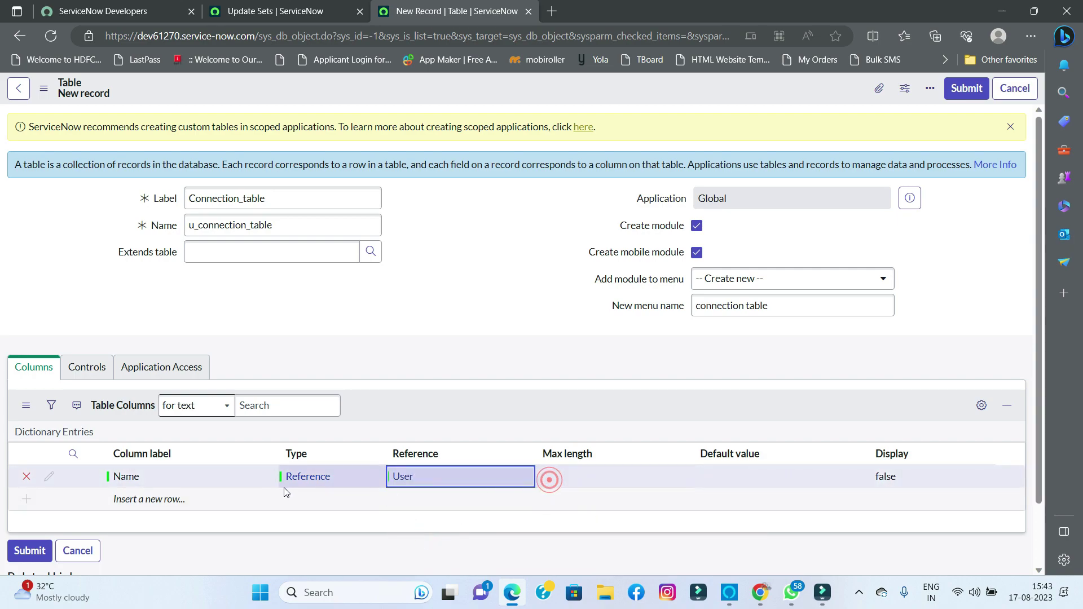
- Add a second column labelled Address with type String
{"action": "left_click", "coordinate": [155, 498]}
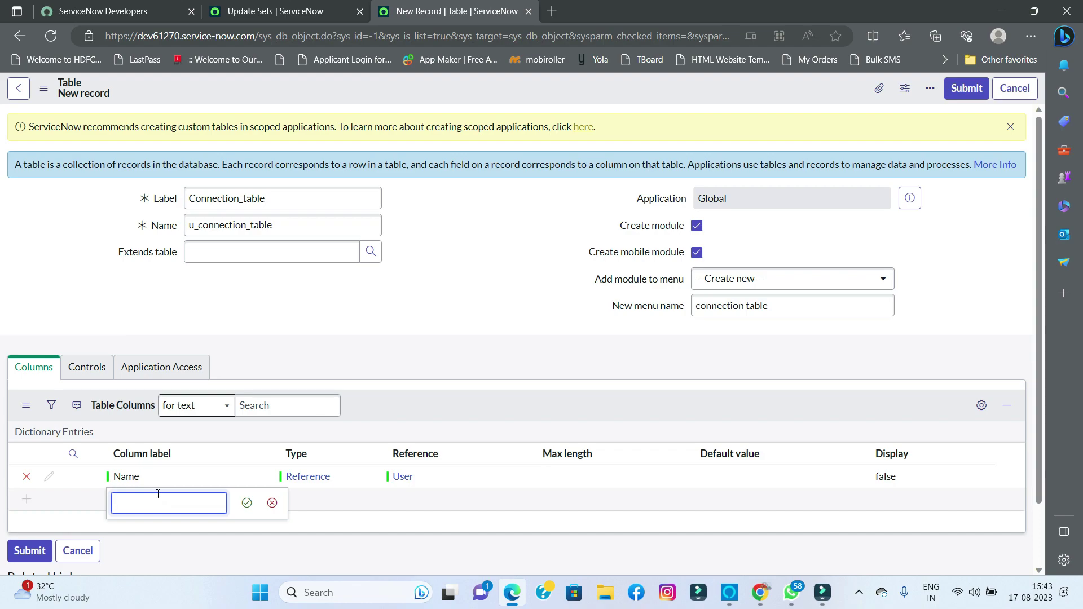
{"action": "type", "text": "Address"}
{"action": "key", "text": "Tab"}
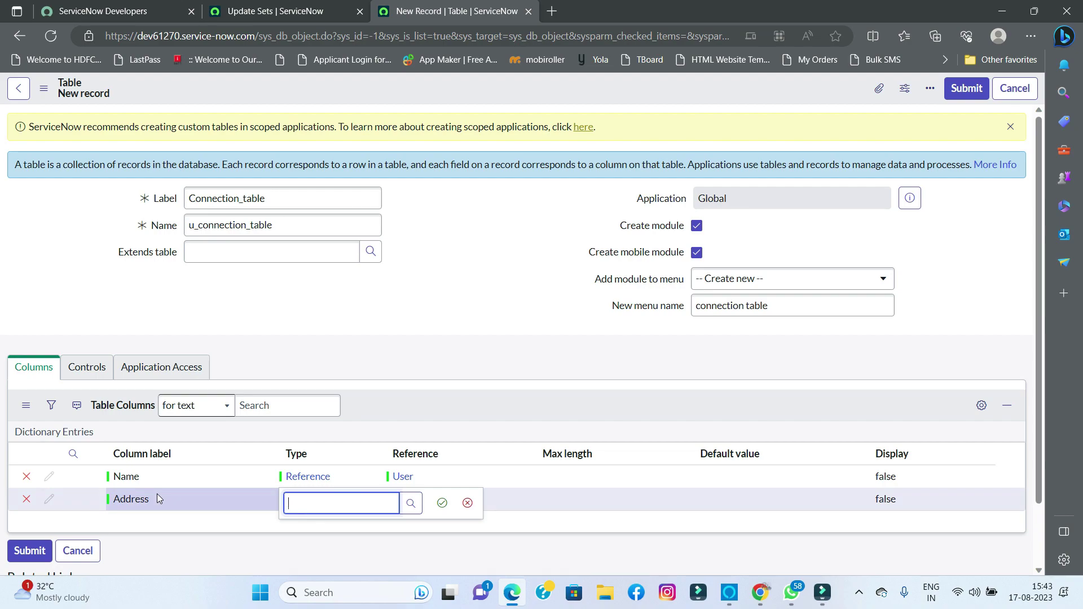
{"action": "type", "text": "str"}
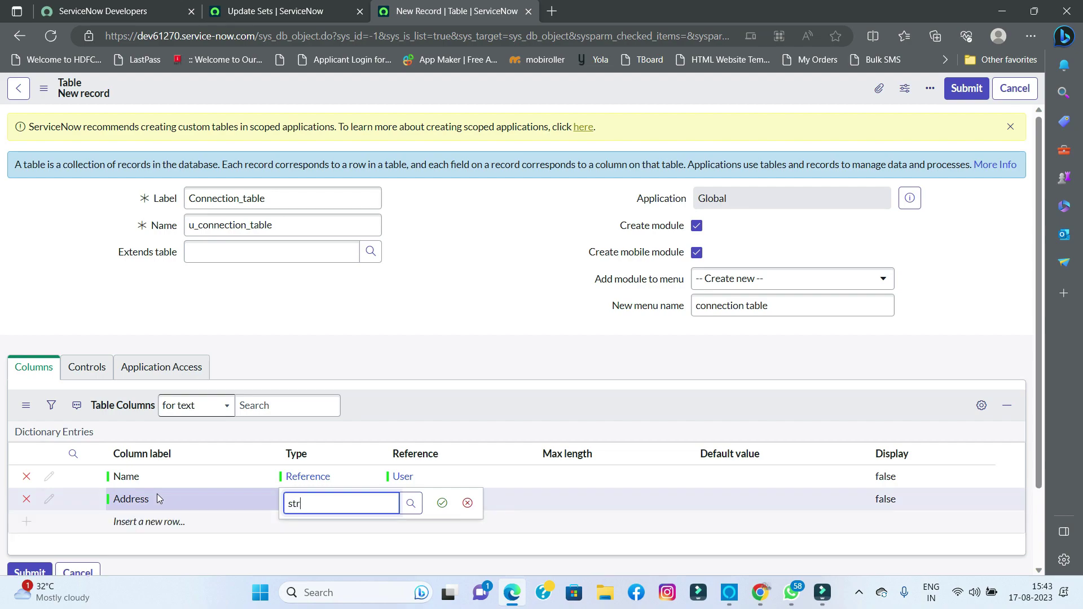
{"action": "type", "text": "ing"}
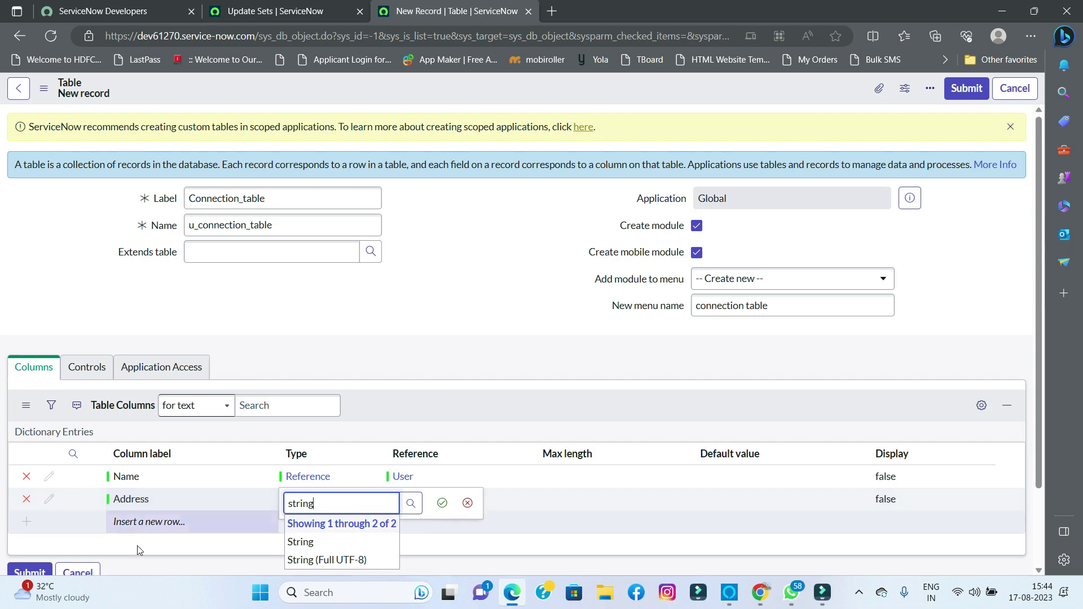
{"action": "left_click", "coordinate": [305, 541]}
{"action": "left_click", "coordinate": [443, 503]}
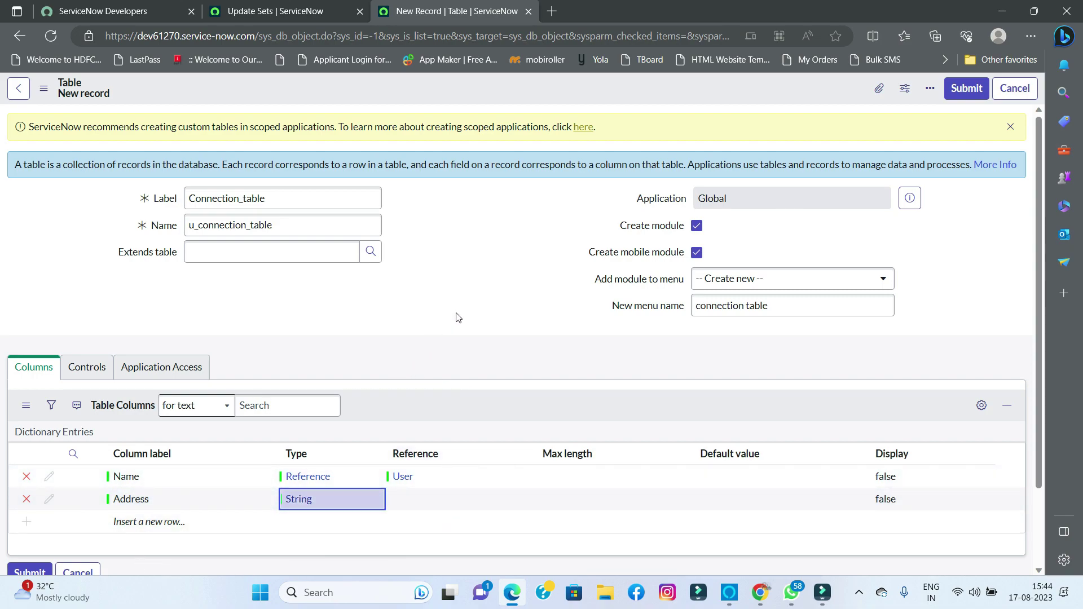
- Save Connection_table from the form header's context menu
{"action": "right_click", "coordinate": [538, 82]}
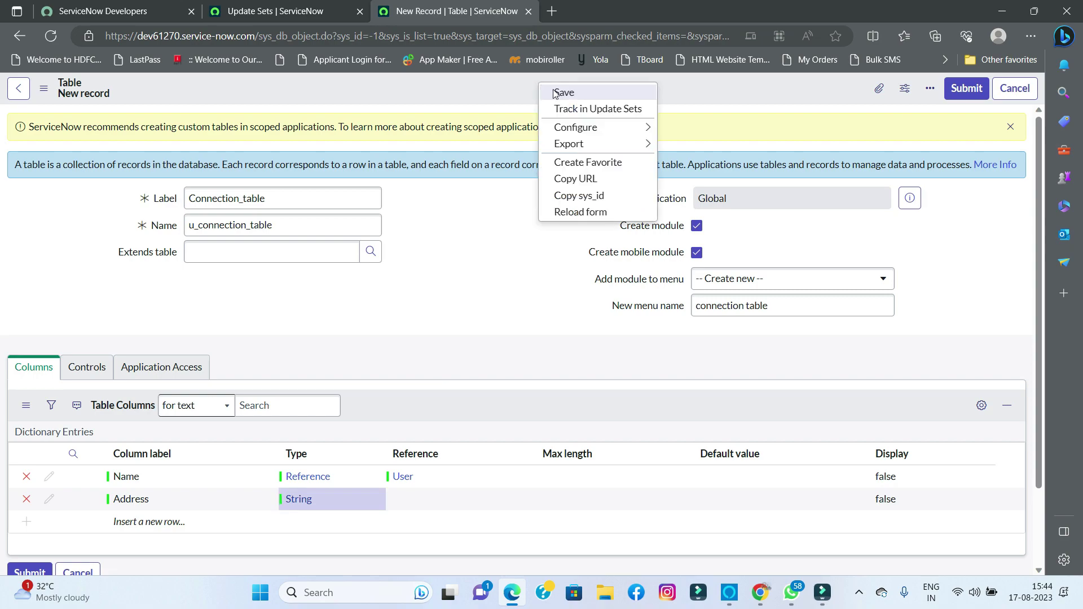
{"action": "left_click", "coordinate": [555, 91]}
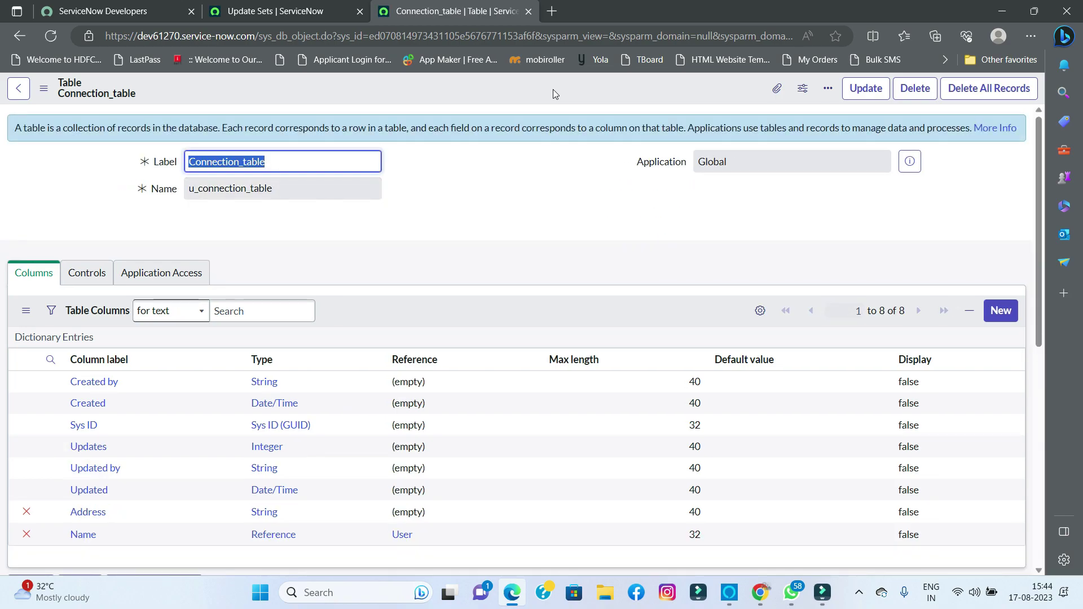
- Open the Test_connection update set and scroll through its 20 customer updates
{"action": "left_click", "coordinate": [248, 13]}
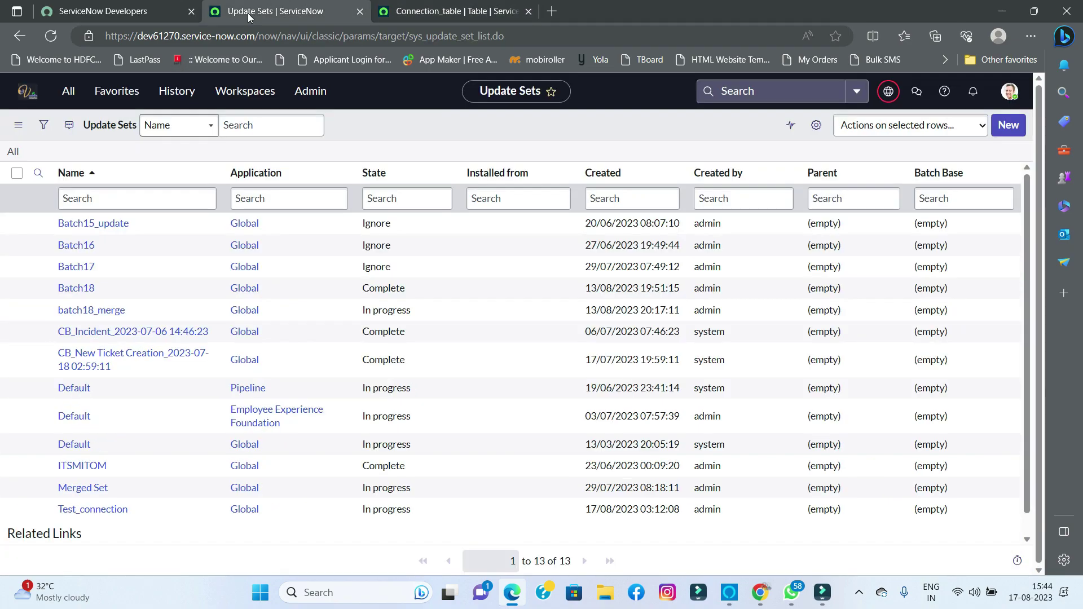
{"action": "left_click", "coordinate": [93, 511]}
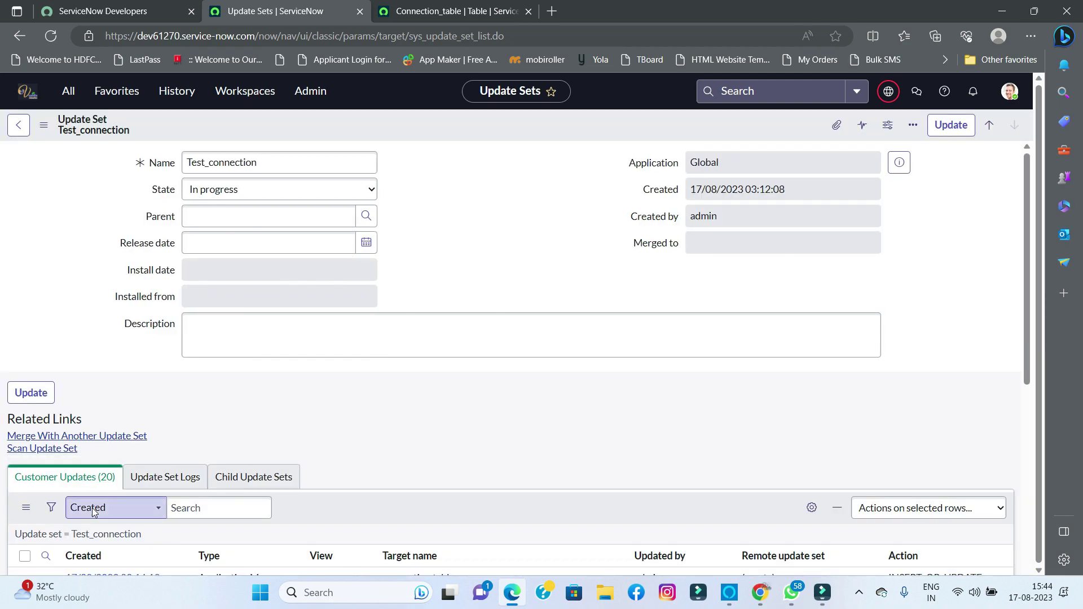
{"action": "scroll", "coordinate": [179, 428], "scroll_direction": "down", "scroll_amount": 5}
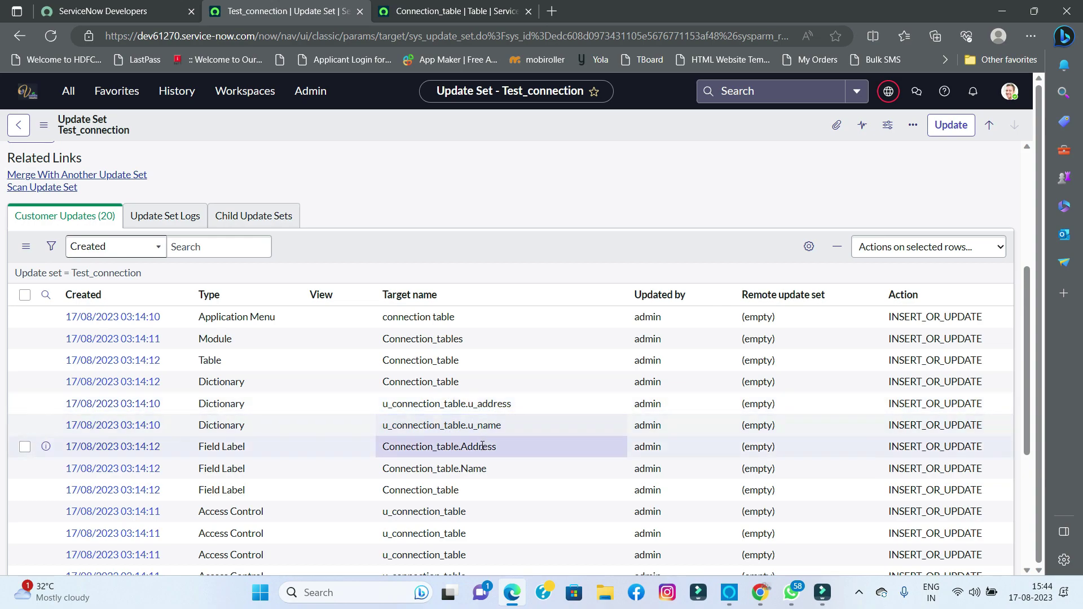
{"action": "scroll", "coordinate": [420, 408], "scroll_direction": "down", "scroll_amount": 4}
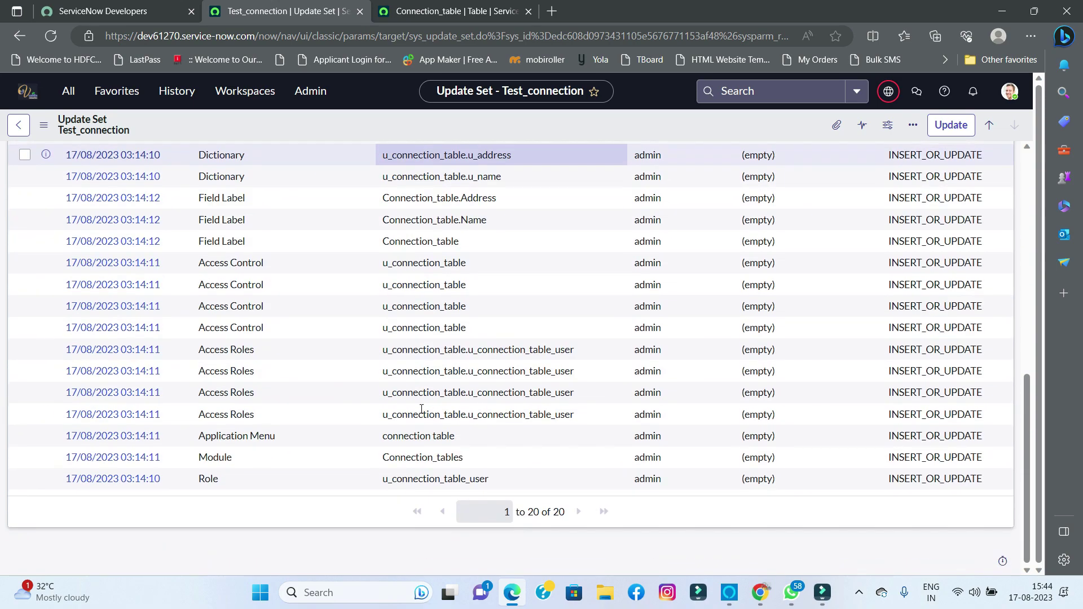
{"action": "scroll", "coordinate": [417, 411], "scroll_direction": "up", "scroll_amount": 5}
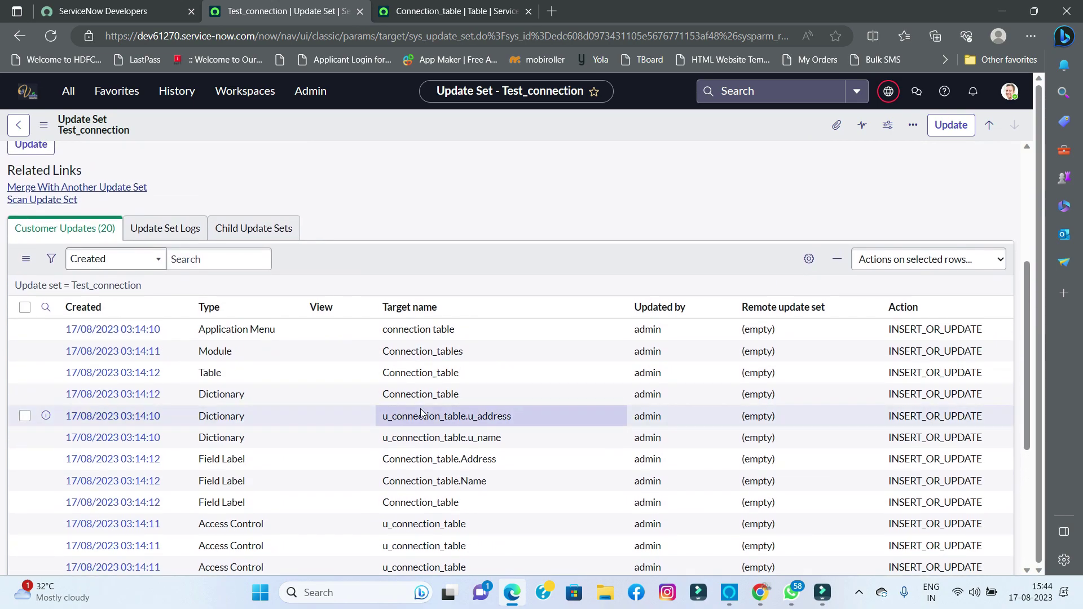
{"action": "scroll", "coordinate": [366, 338], "scroll_direction": "up", "scroll_amount": 1}
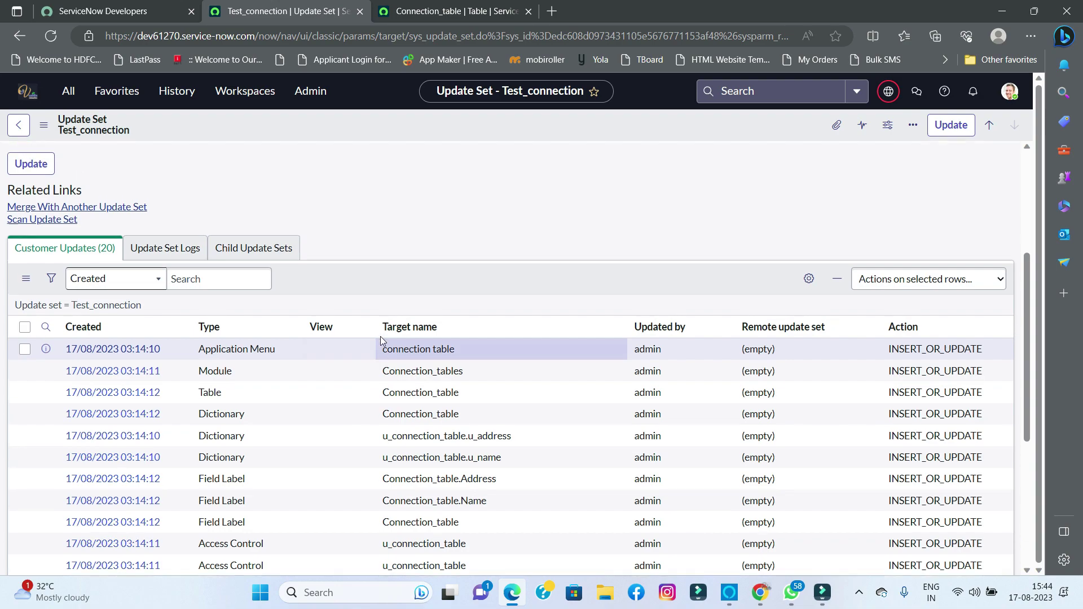
{"action": "scroll", "coordinate": [380, 337], "scroll_direction": "up", "scroll_amount": 5}
{"action": "scroll", "coordinate": [380, 337], "scroll_direction": "down", "scroll_amount": 4}
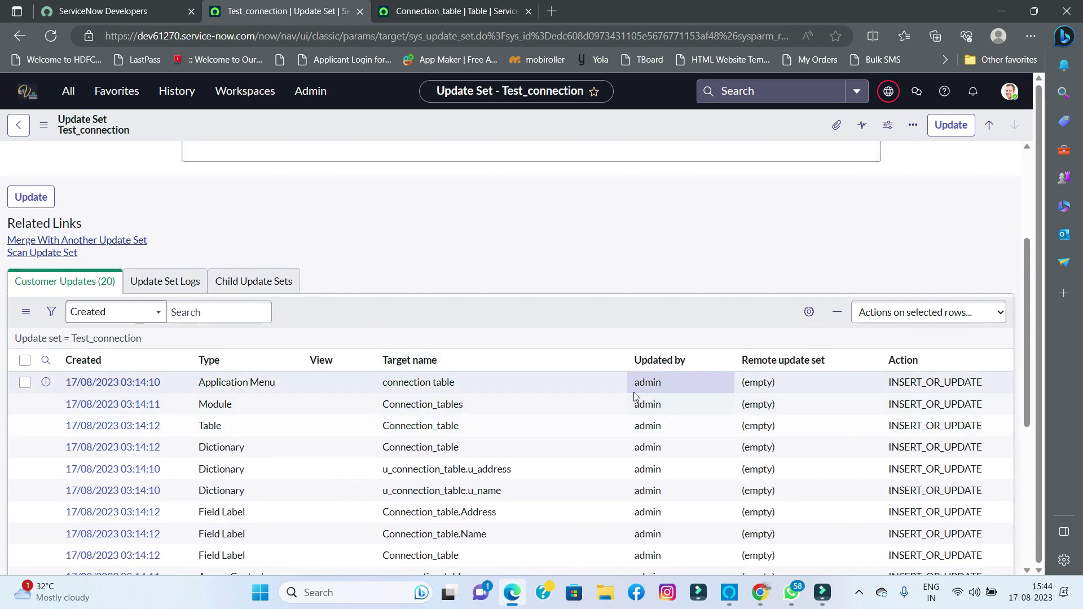
{"action": "scroll", "coordinate": [486, 357], "scroll_direction": "up", "scroll_amount": 4}
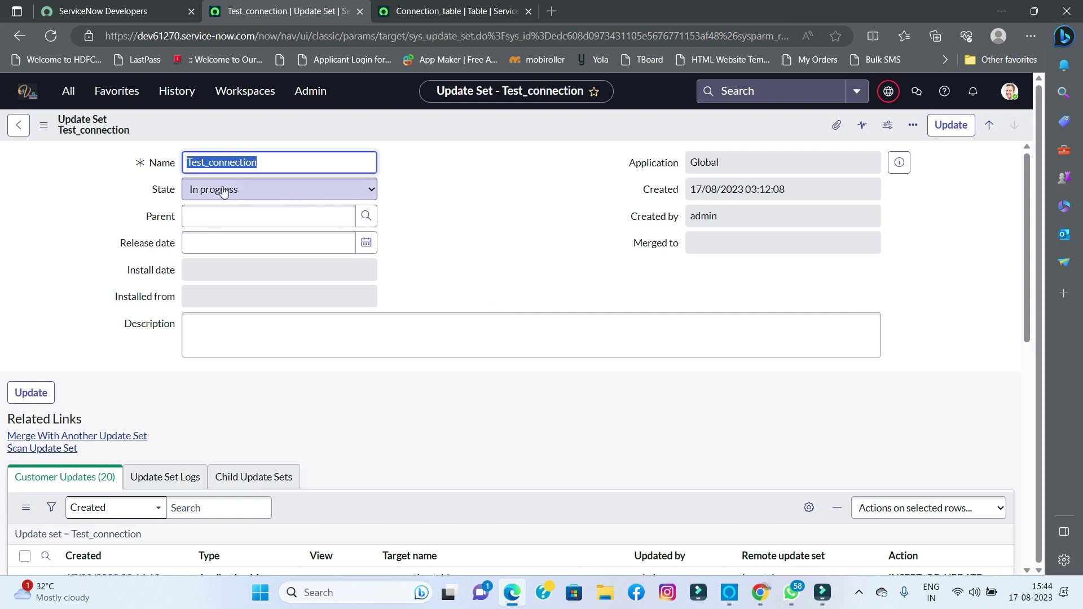
- Set the Test_connection update set's state to Complete and save it
{"action": "left_click", "coordinate": [224, 192]}
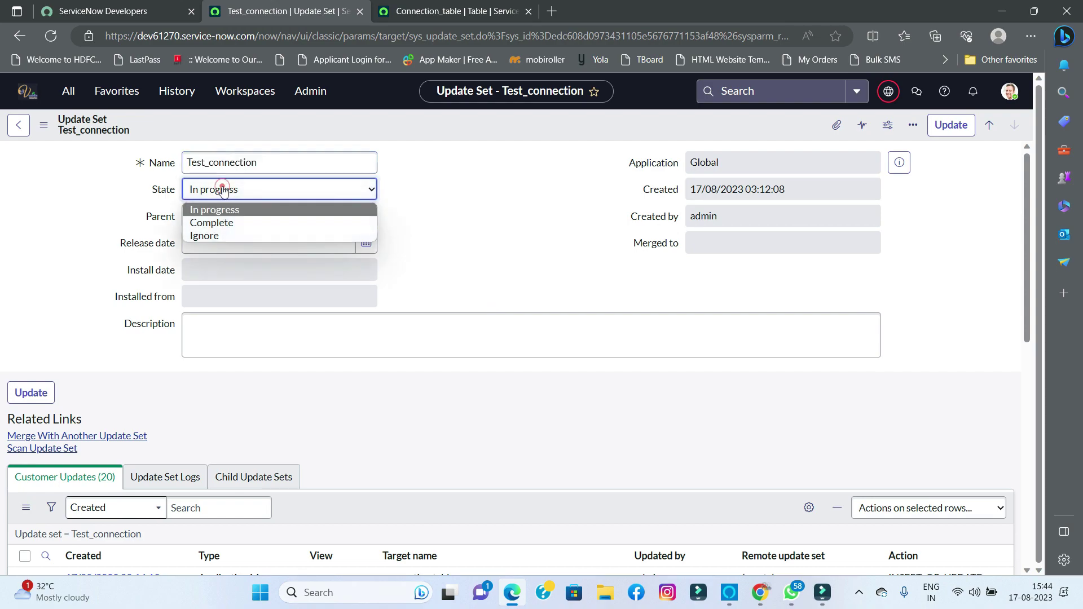
{"action": "left_click", "coordinate": [220, 223]}
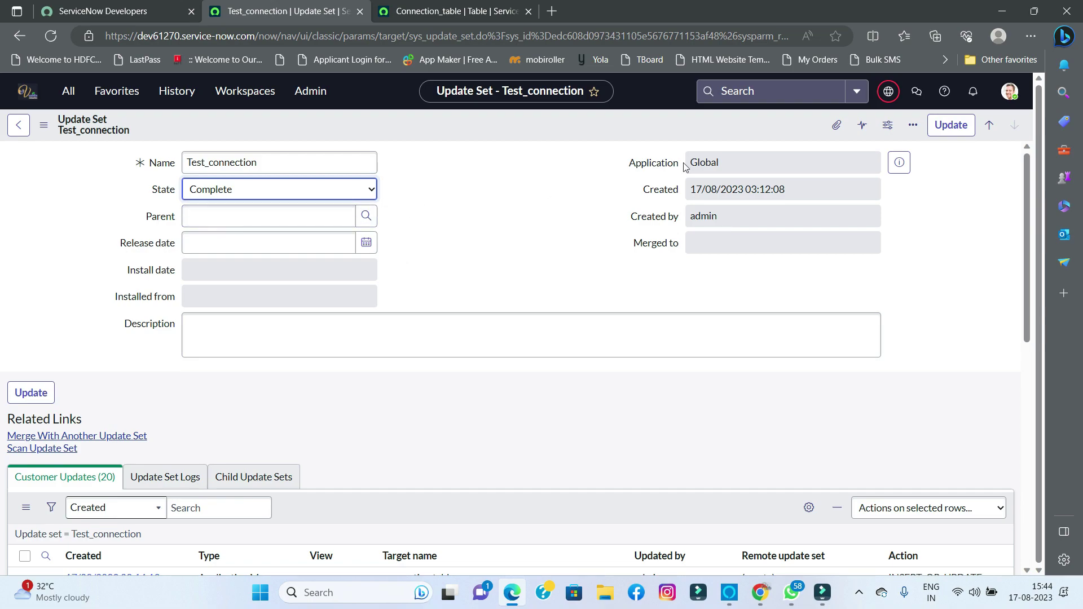
{"action": "left_click", "coordinate": [951, 125]}
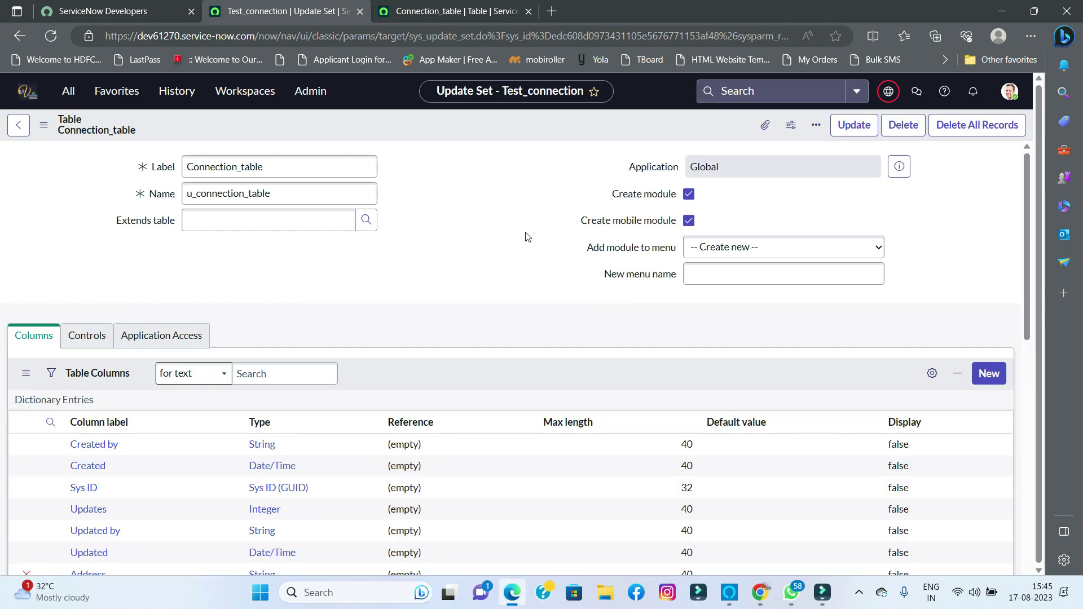
{"action": "scroll", "coordinate": [346, 367], "scroll_direction": "down", "scroll_amount": 6}
{"action": "scroll", "coordinate": [347, 367], "scroll_direction": "down", "scroll_amount": 2}
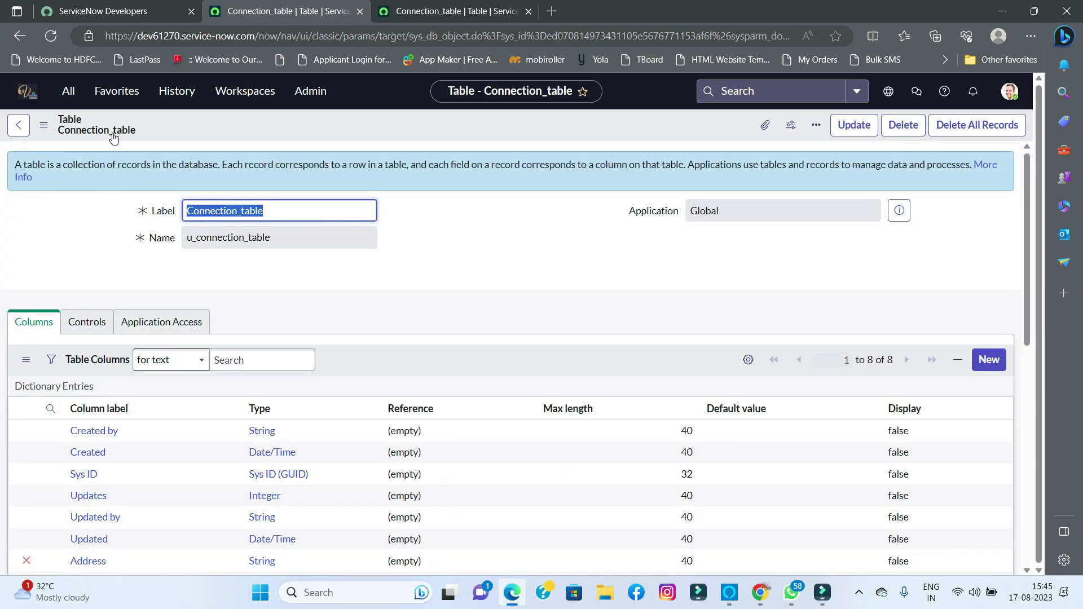
- Confirm it in the Update Sets list via History, then switch to the target instance's window
{"action": "left_click", "coordinate": [71, 93]}
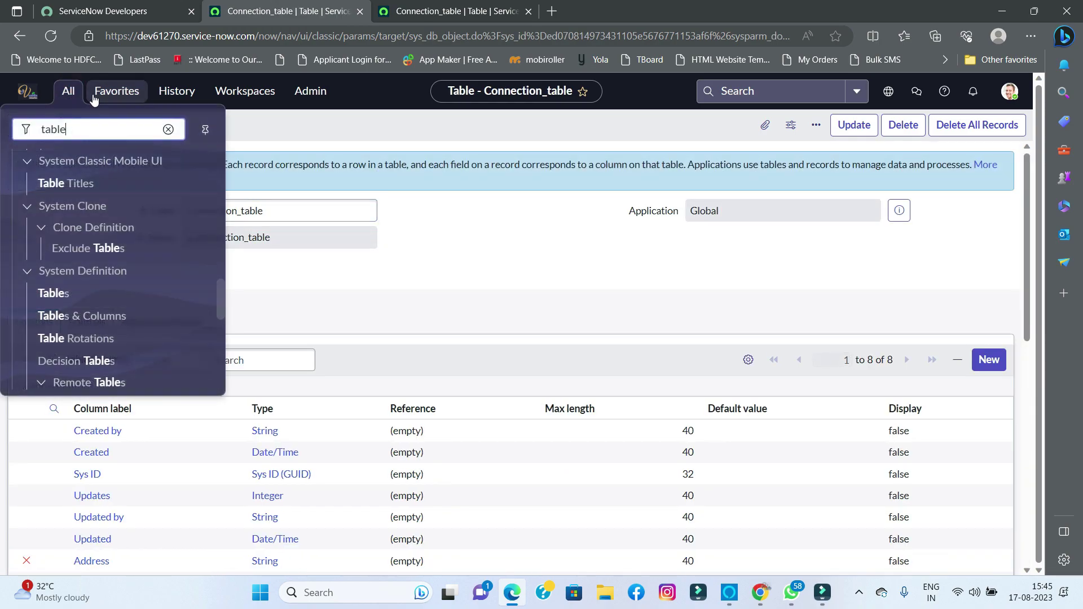
{"action": "left_click", "coordinate": [166, 94]}
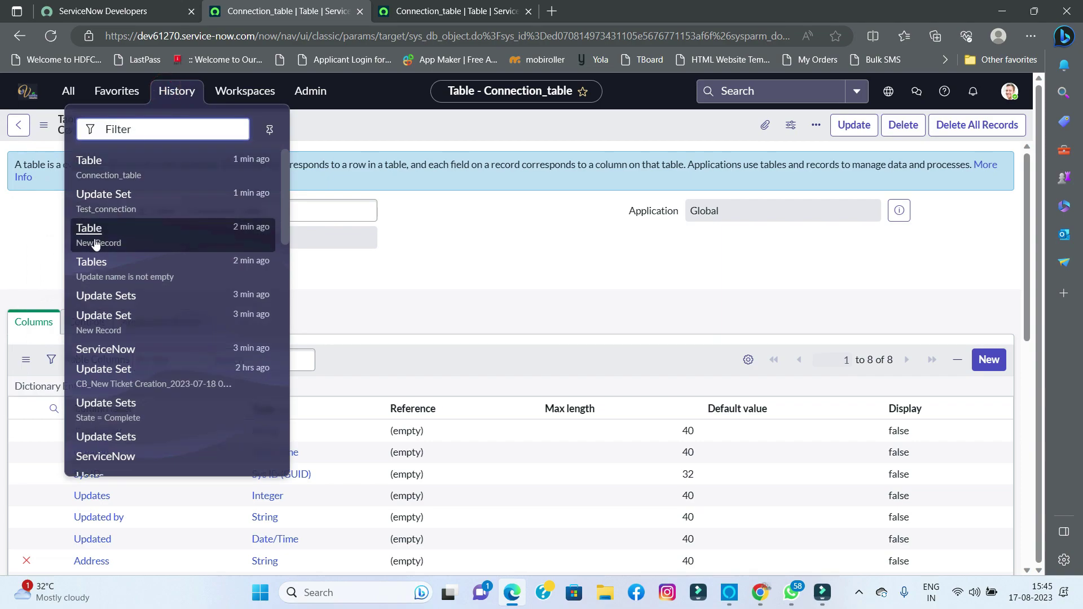
{"action": "left_click", "coordinate": [99, 298]}
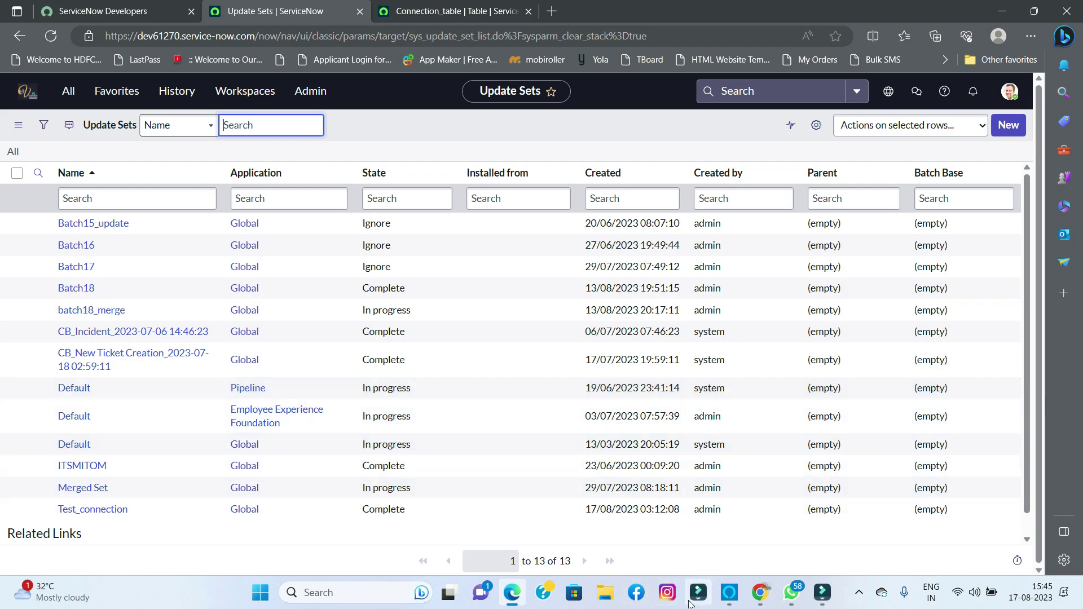
{"action": "left_click", "coordinate": [759, 592]}
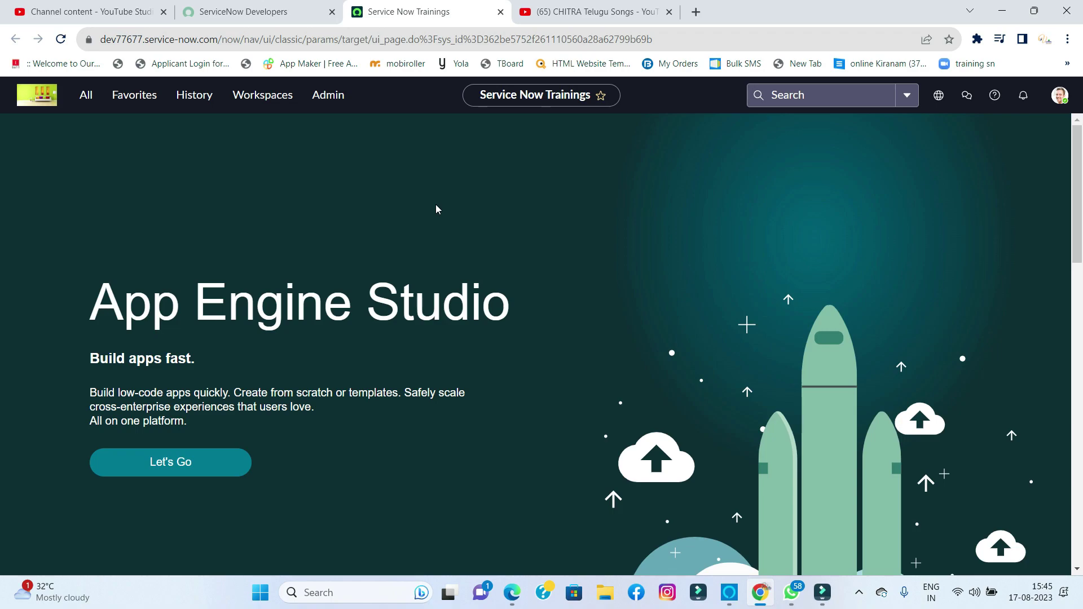
- Open System Update Sets > Update Sources with filter 'system up' and start a new remote instance
{"action": "left_click", "coordinate": [85, 96]}
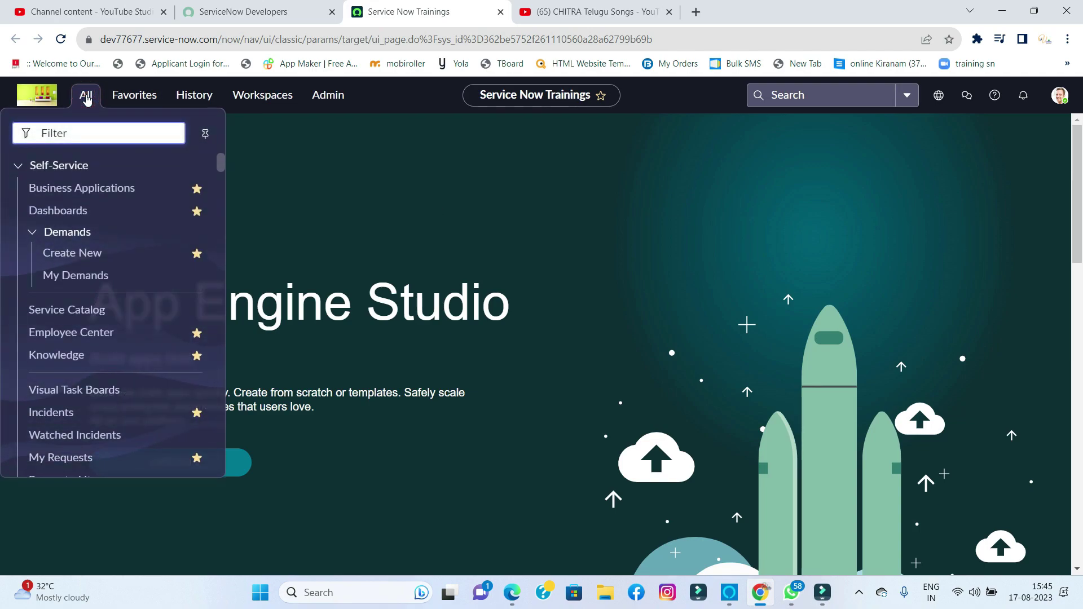
{"action": "type", "text": "system up"}
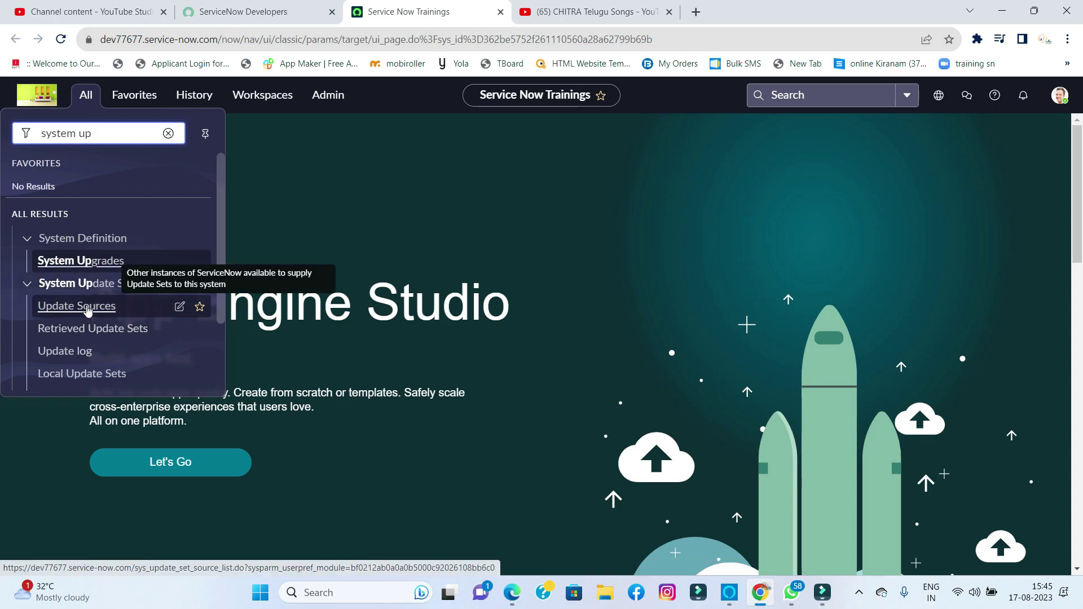
{"action": "left_click", "coordinate": [87, 307]}
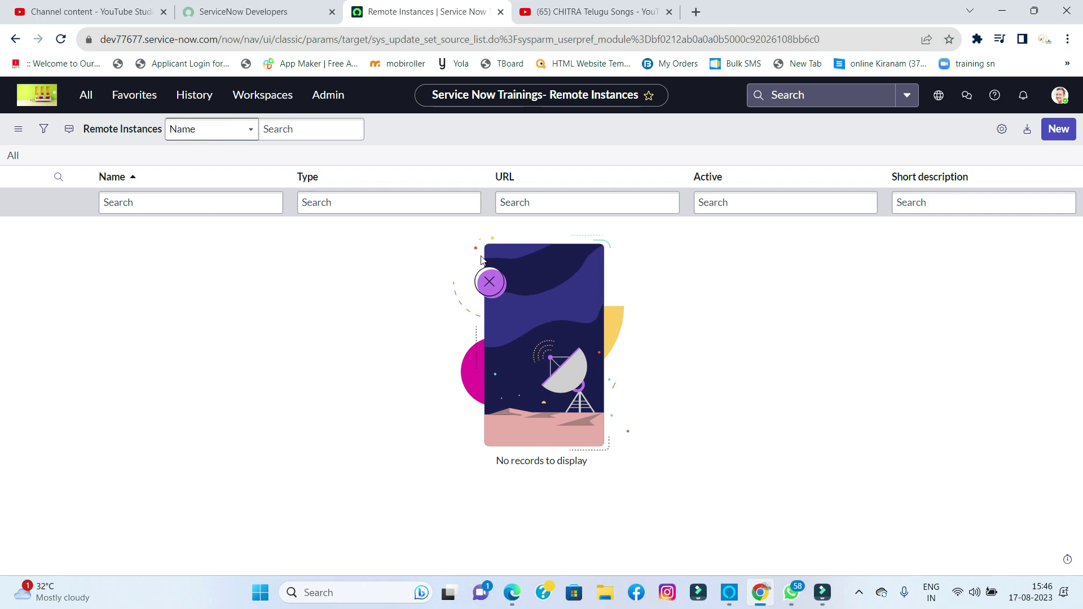
{"action": "left_click", "coordinate": [1057, 131]}
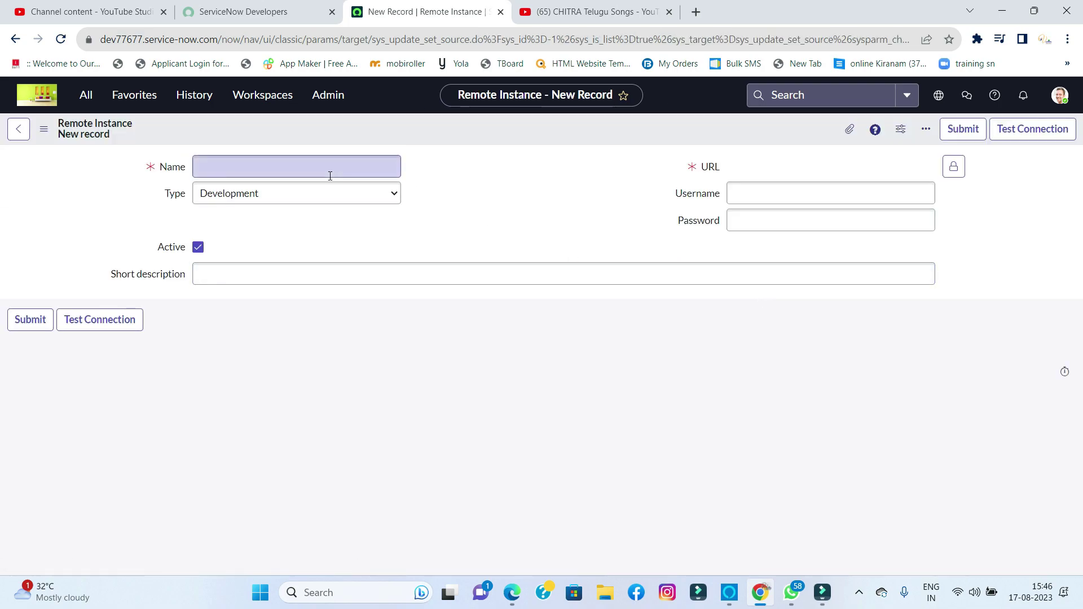
- Enter 'ters_connection' as the remote instance Name and leave Type as Development
{"action": "left_click", "coordinate": [380, 165]}
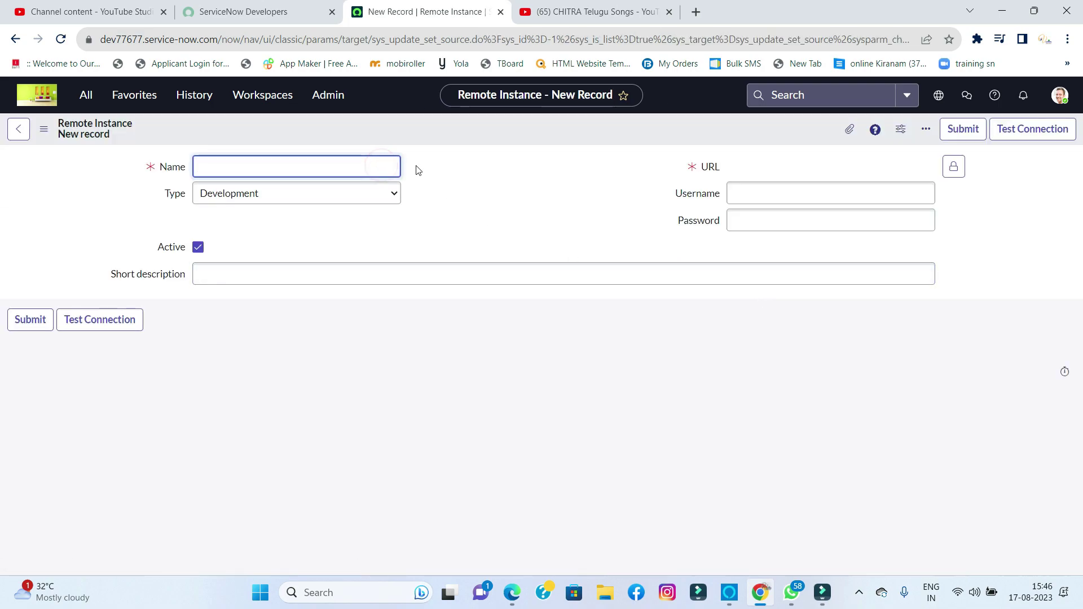
{"action": "type", "text": "ters"}
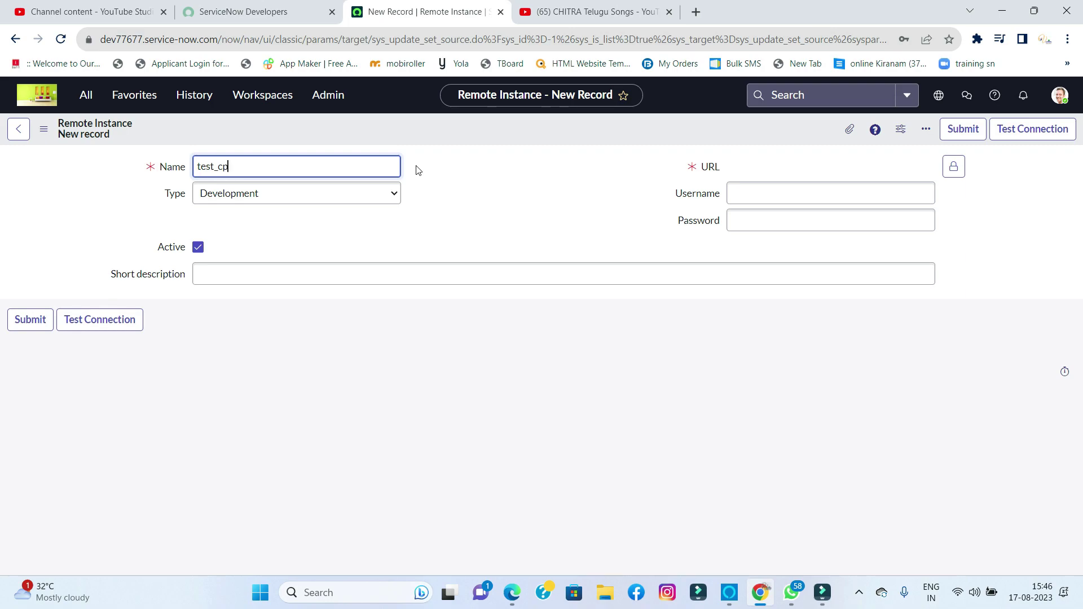
{"action": "type", "text": "_connection"}
{"action": "key", "text": "Tab"}
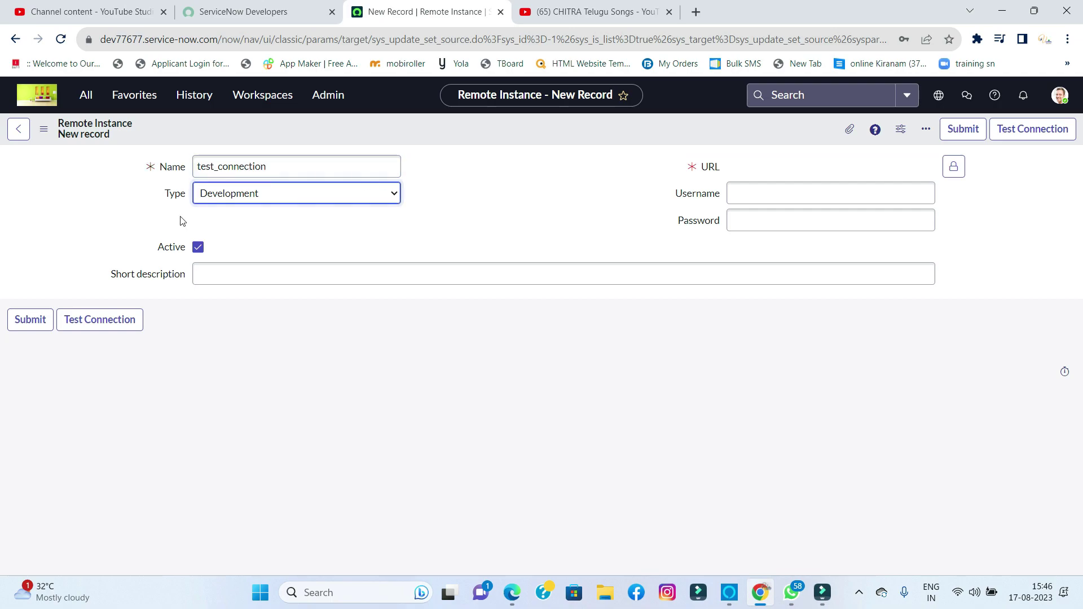
{"action": "left_click", "coordinate": [220, 193]}
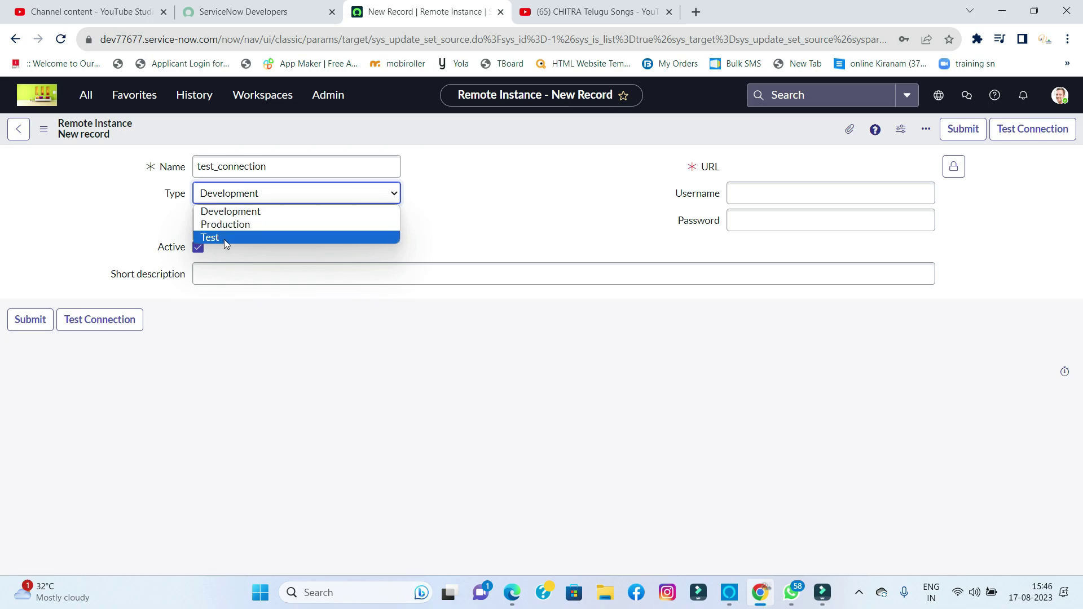
{"action": "left_click", "coordinate": [479, 198]}
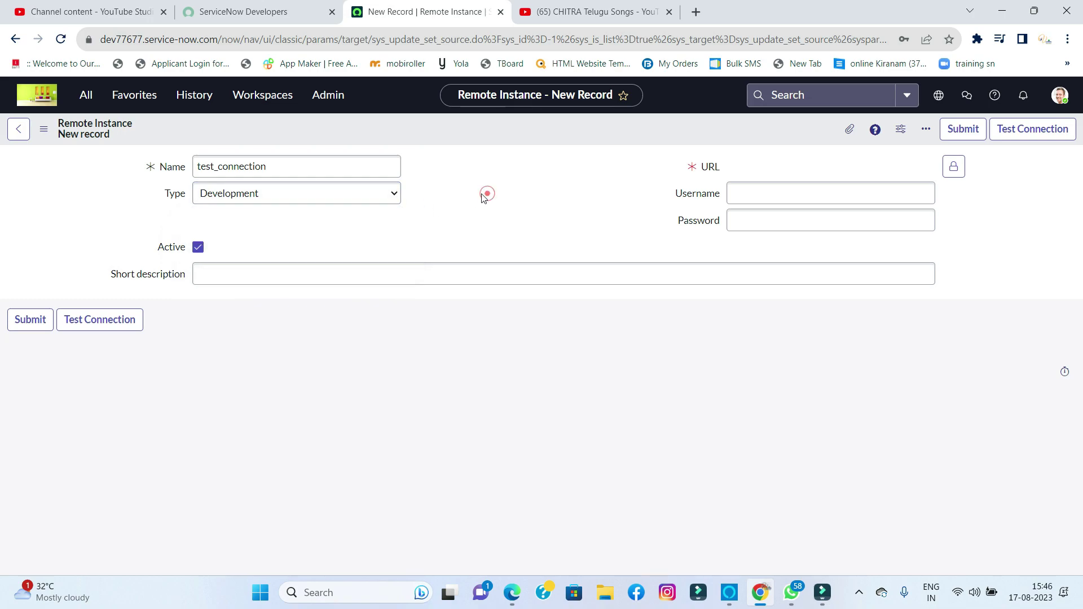
{"action": "left_click", "coordinate": [333, 169]}
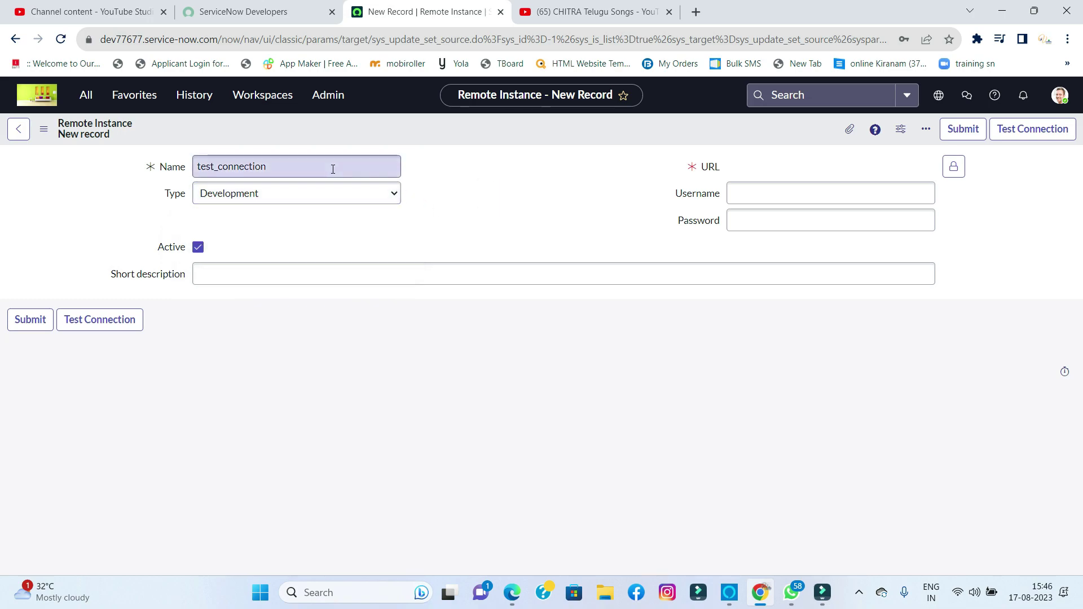
- Keep Type as Development, clear the Name field, and return to the source instance's window
{"action": "left_click", "coordinate": [261, 198]}
{"action": "left_click", "coordinate": [261, 197]}
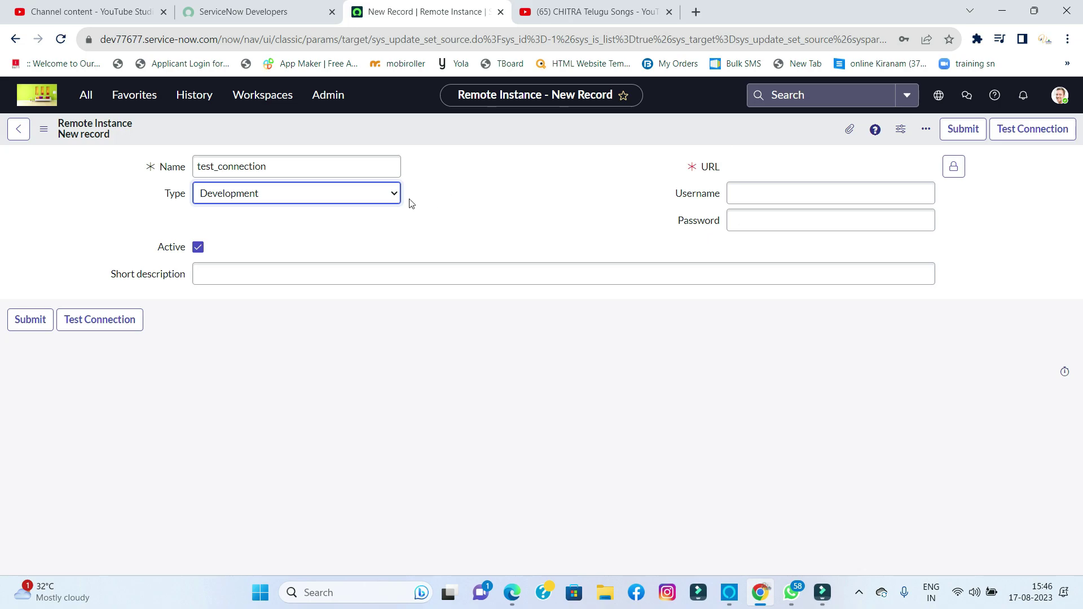
{"action": "left_click", "coordinate": [296, 168]}
{"action": "double_click", "coordinate": [296, 168]}
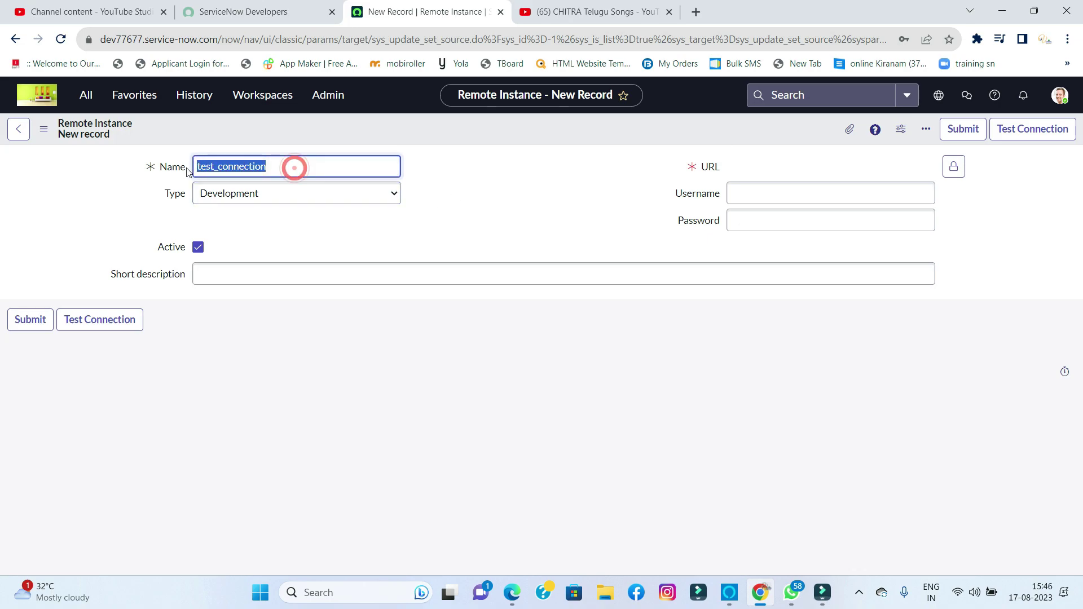
{"action": "key", "text": "BackSpace"}
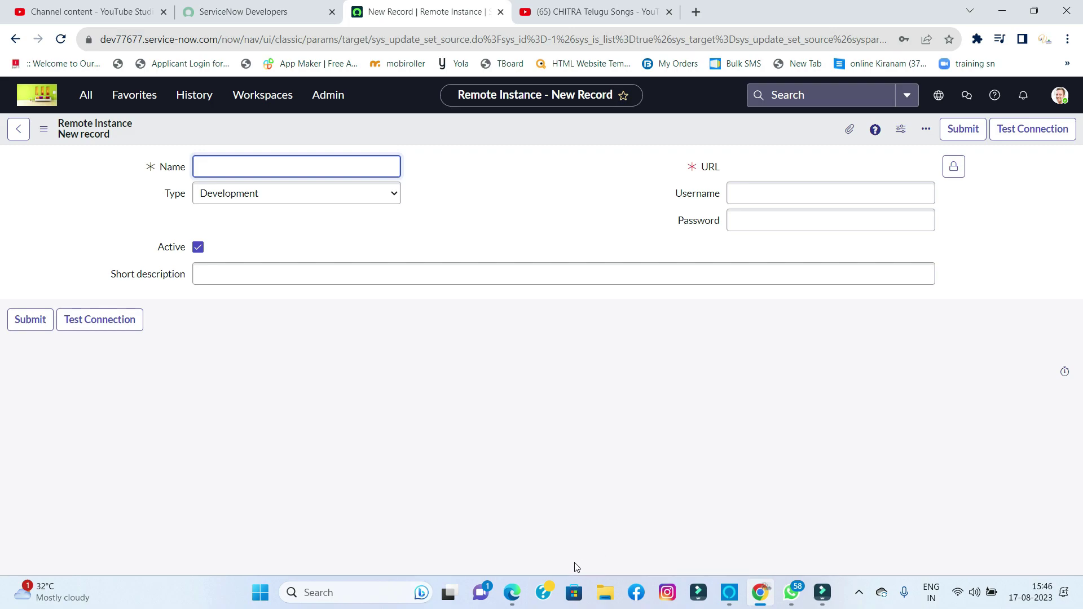
{"action": "left_click", "coordinate": [512, 593]}
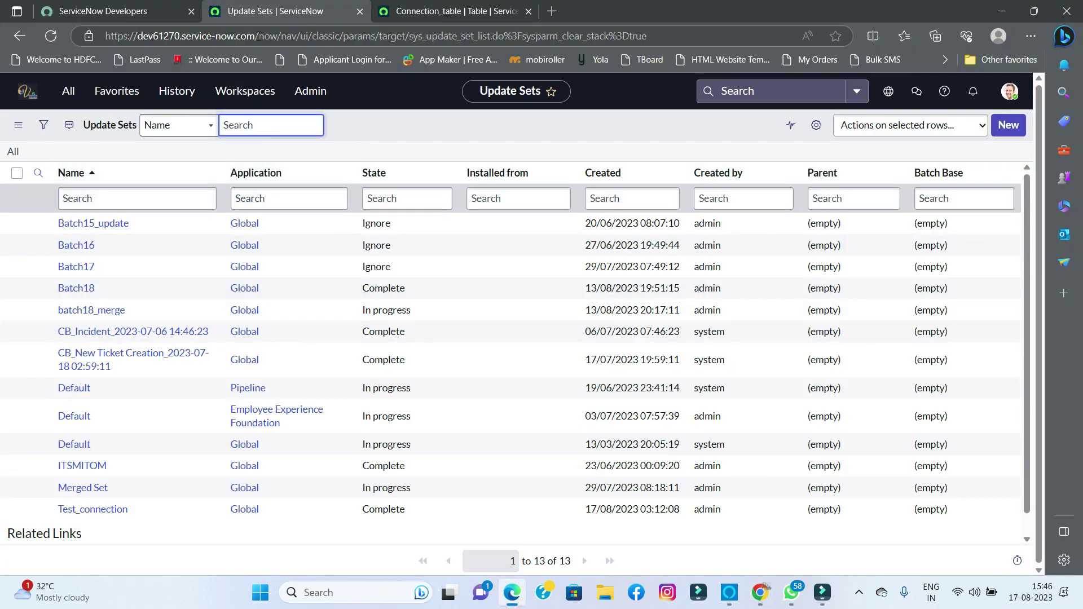
{"action": "left_click_drag", "start_coordinate": [258, 36], "coordinate": [91, 41]}
{"action": "key", "text": "ctrl+c"}
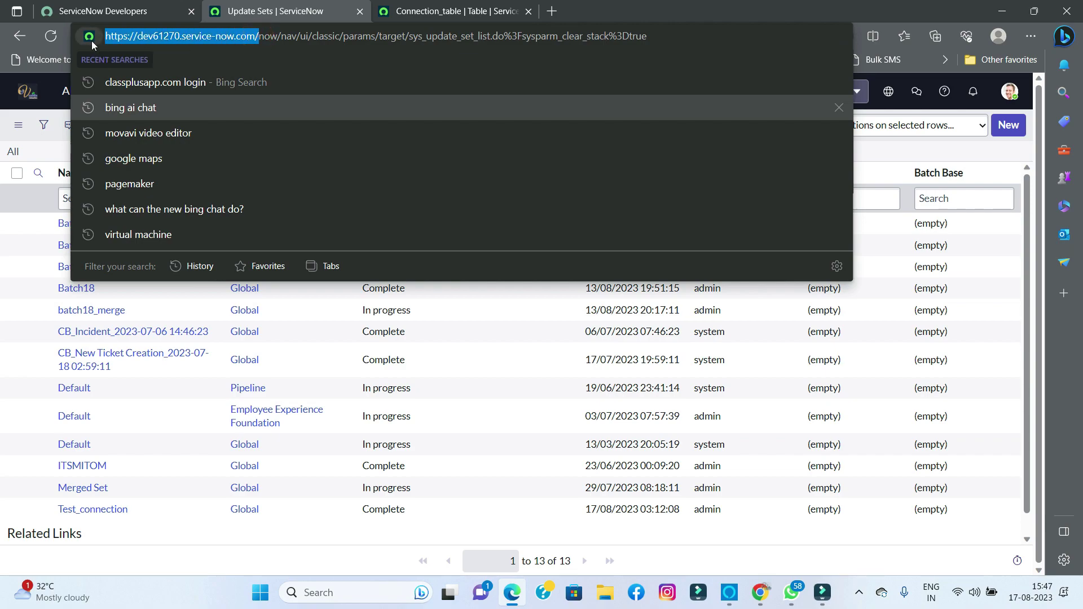
{"action": "left_click", "coordinate": [935, 144]}
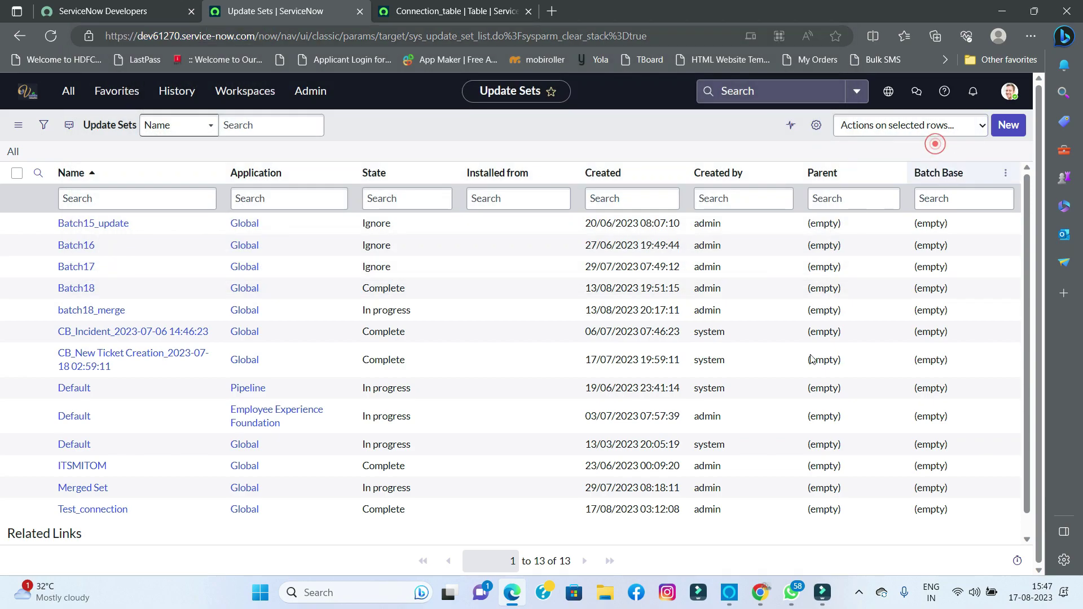
{"action": "left_click", "coordinate": [747, 505]}
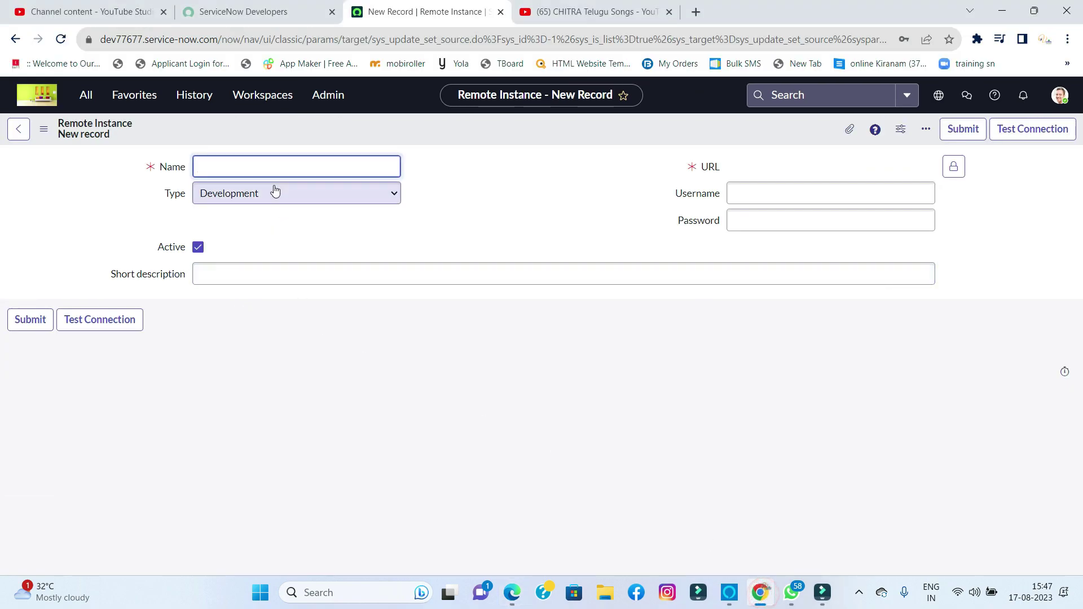
{"action": "key", "text": "ctrl+v"}
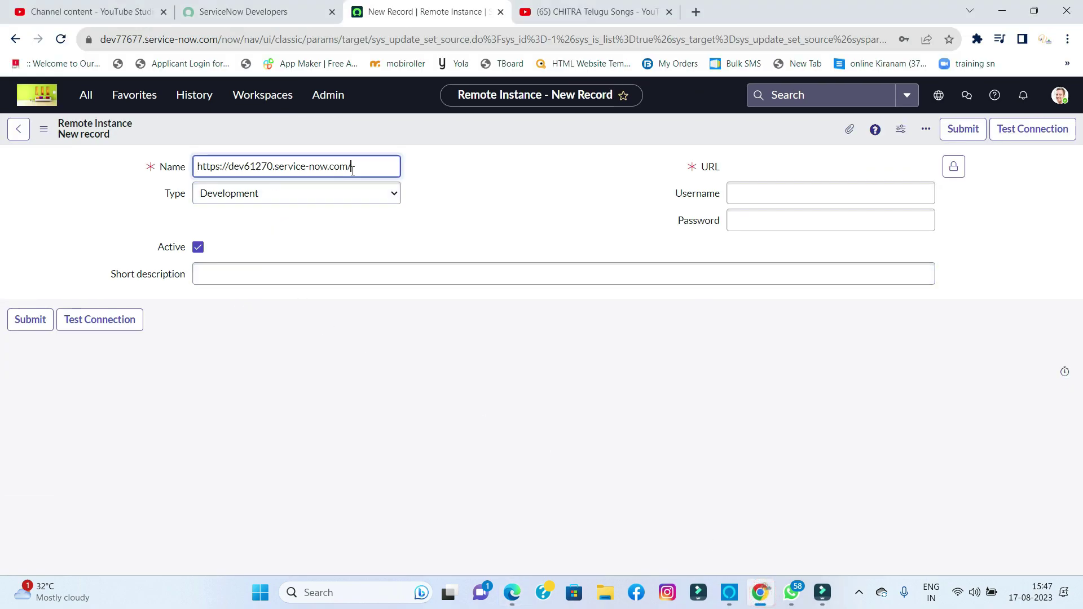
{"action": "left_click", "coordinate": [953, 166]}
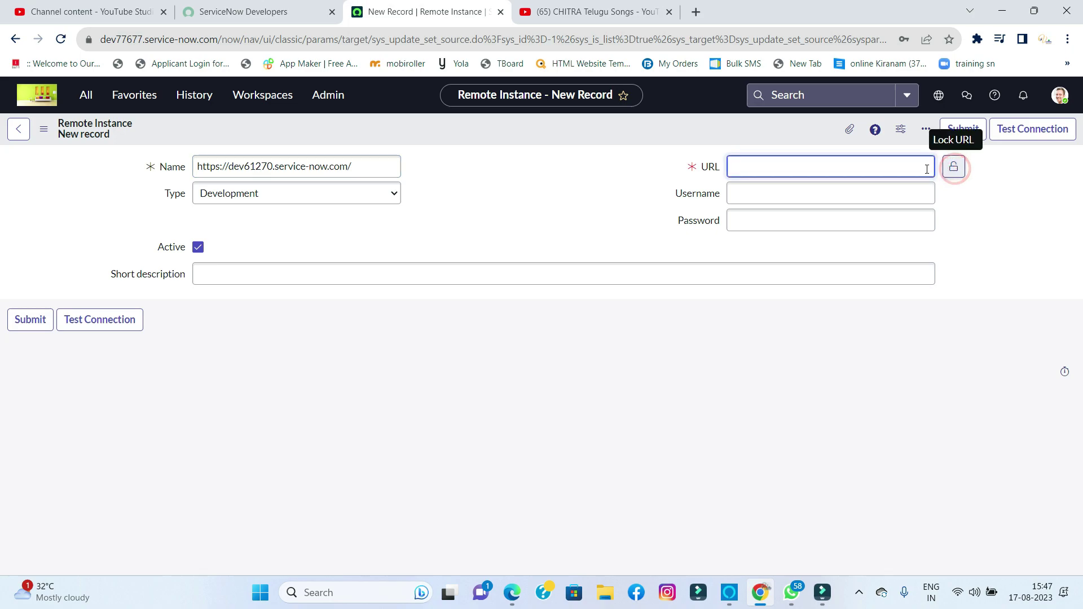
{"action": "left_click", "coordinate": [861, 167]}
{"action": "key", "text": "ctrl+v"}
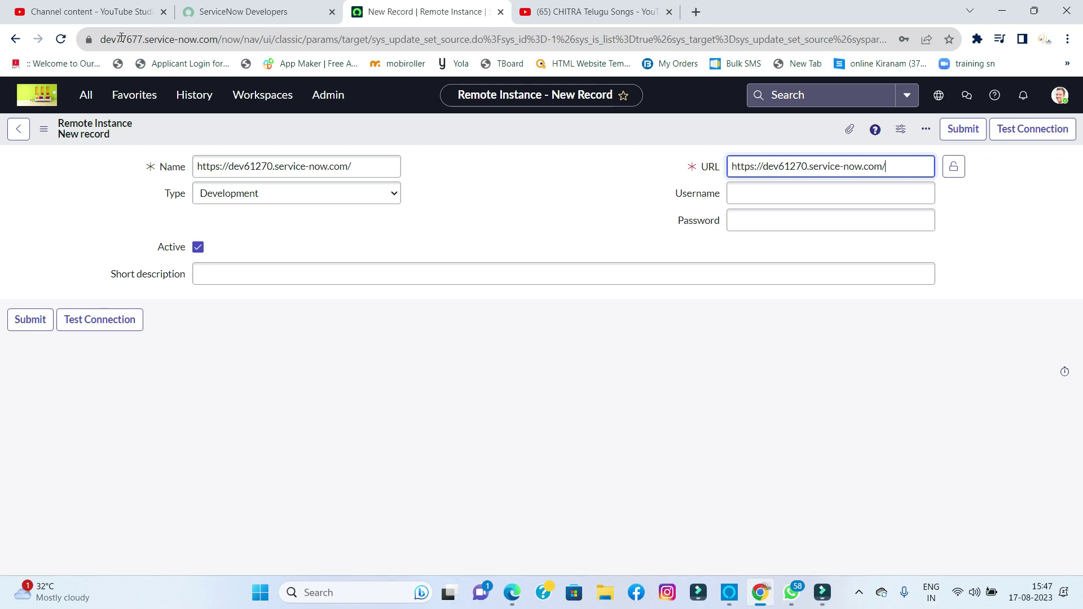
- Enter the admin login username and the account password
{"action": "left_click", "coordinate": [741, 192]}
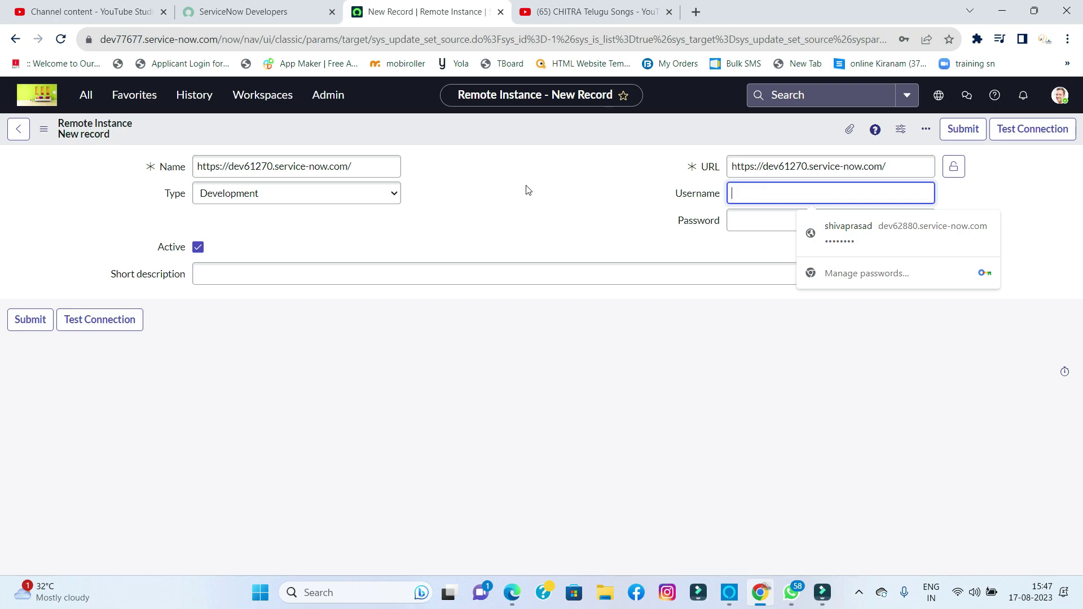
{"action": "type", "text": "admin"}
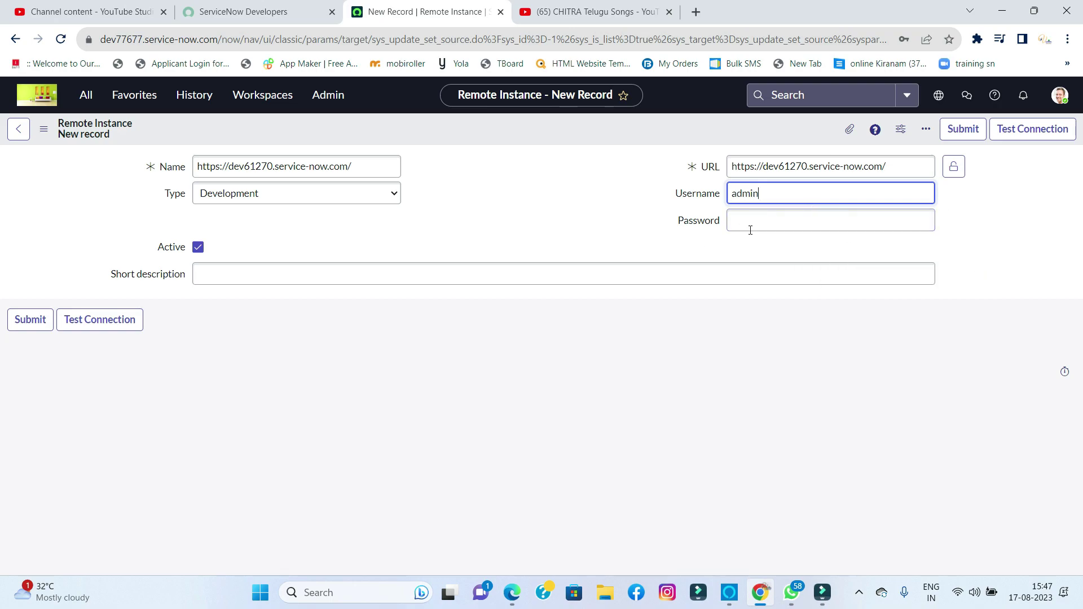
{"action": "left_click", "coordinate": [755, 215]}
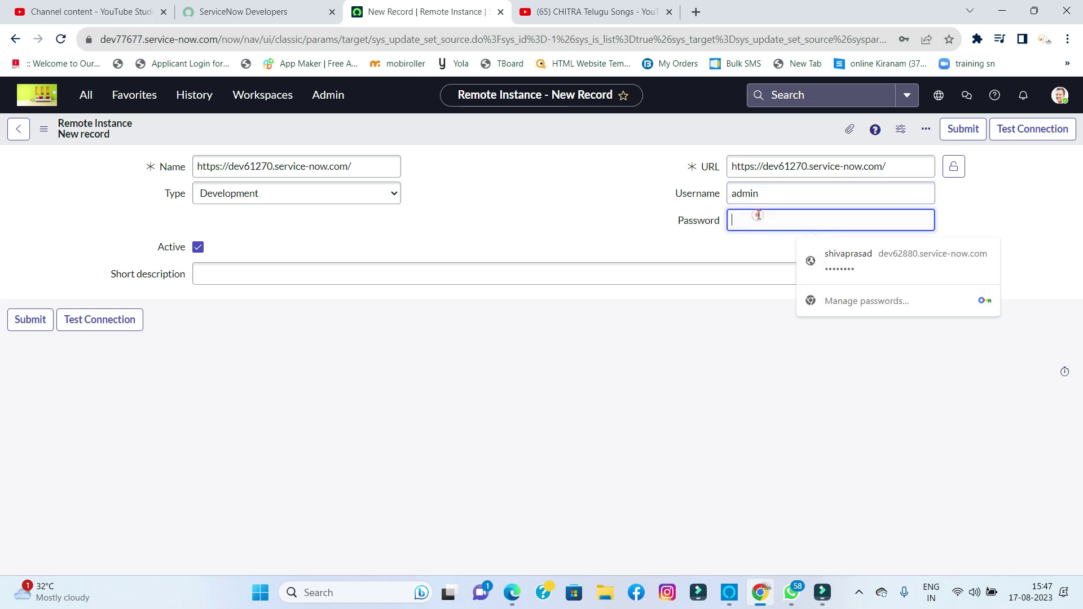
{"action": "type", "text": "a"}
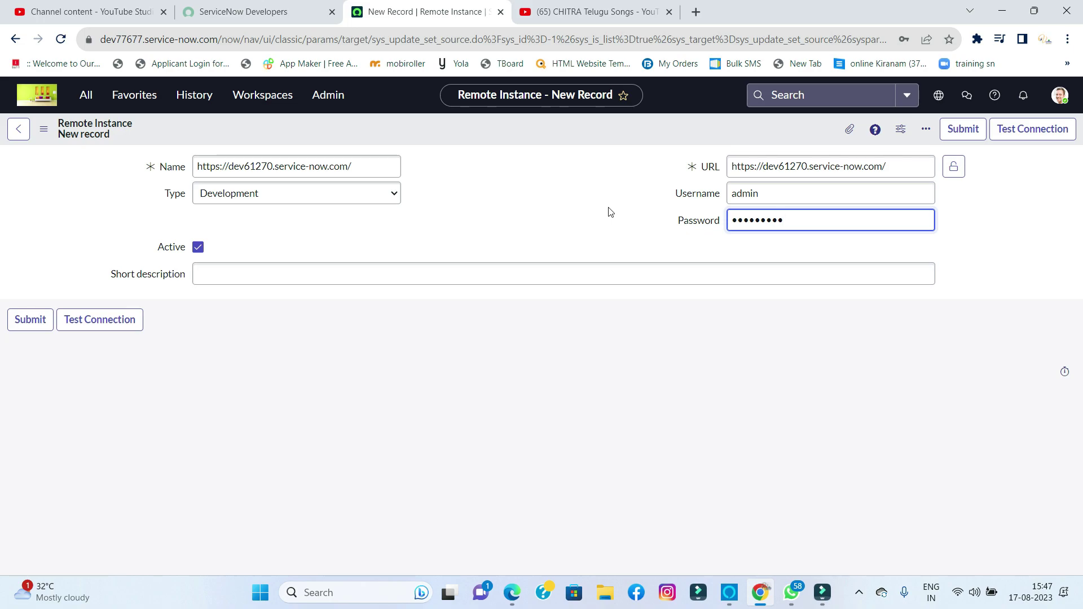
- Save the remote instance record and retrieve completed update sets: 1 retrieved, 4 skipped
{"action": "left_click", "coordinate": [1008, 130]}
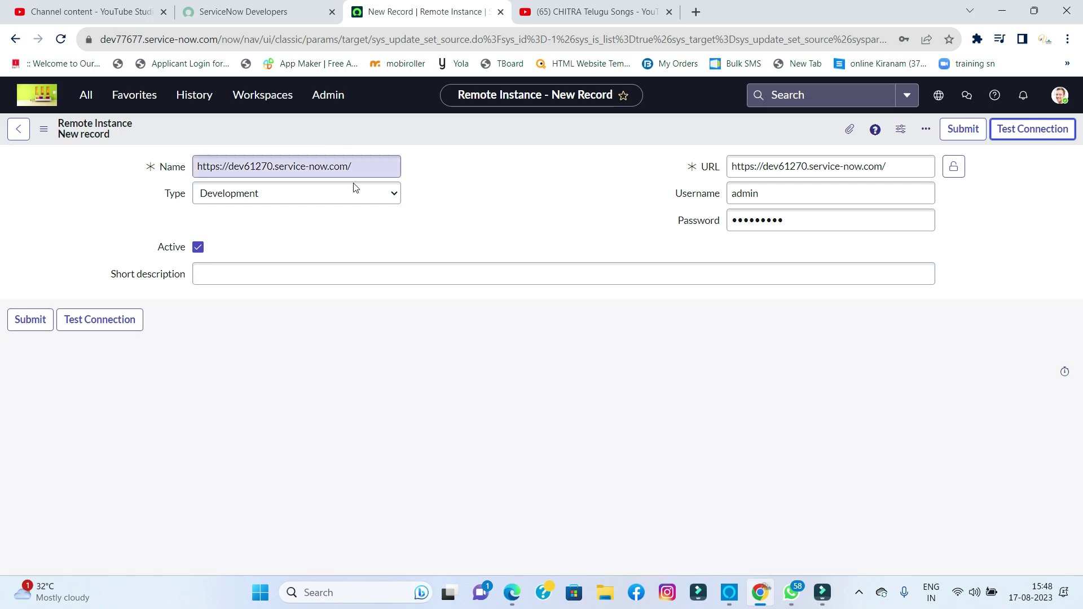
{"action": "right_click", "coordinate": [499, 125]}
{"action": "left_click", "coordinate": [526, 136]}
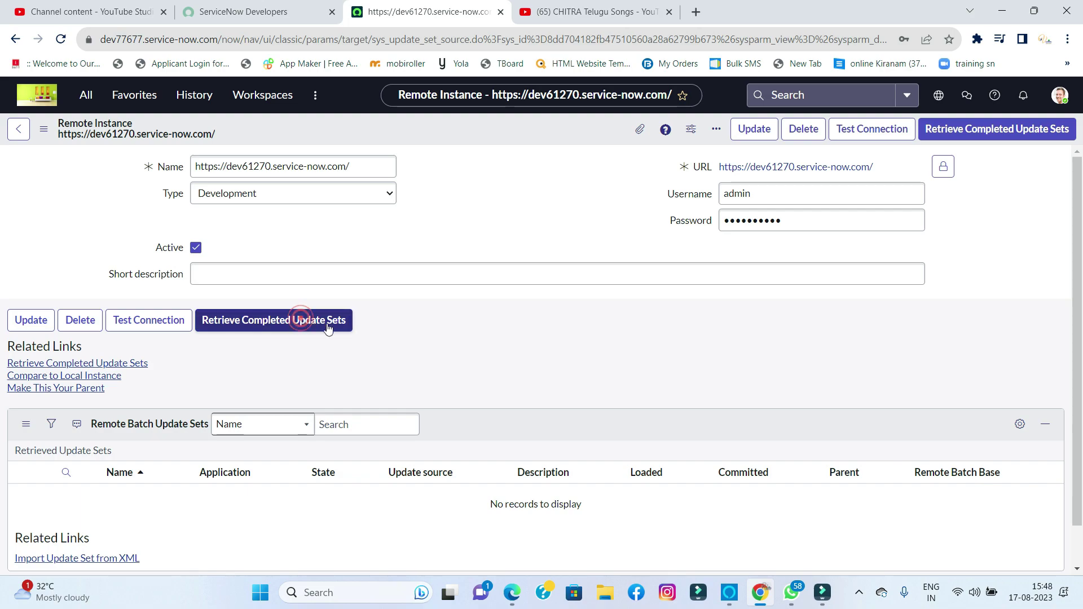
{"action": "left_click", "coordinate": [300, 320]}
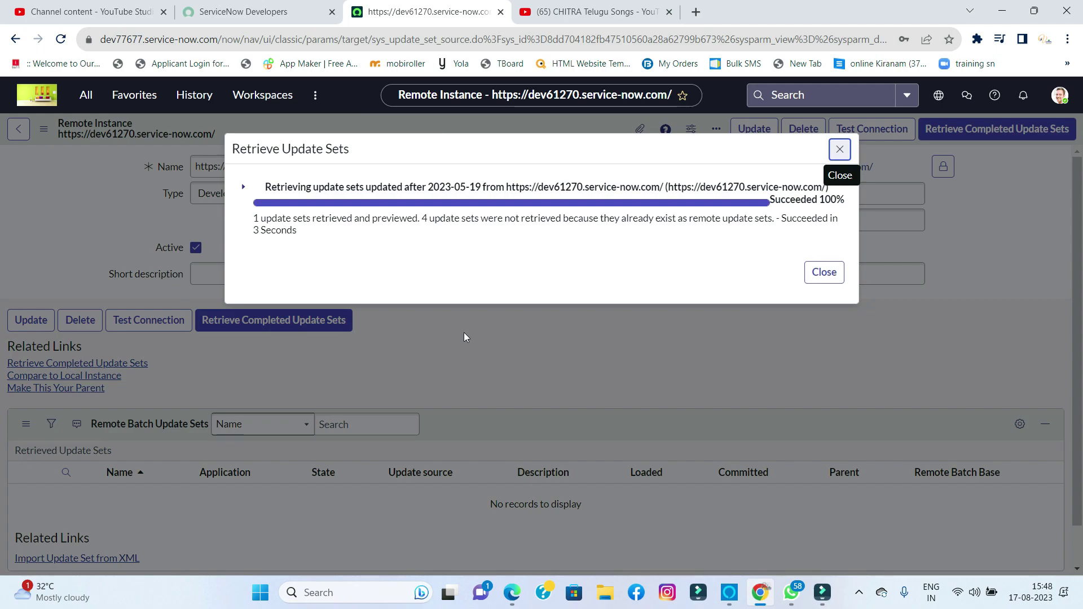
- Dismiss the retrieval results and show Retrieved Update Sets (1), listing Test_connection as Previewed
{"action": "left_click", "coordinate": [819, 280]}
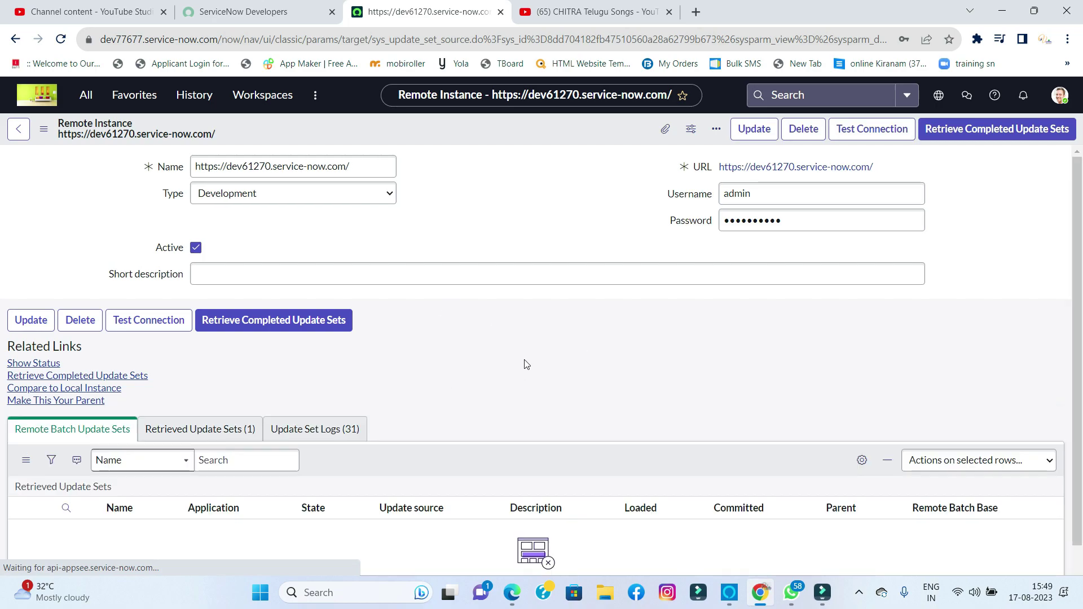
{"action": "scroll", "coordinate": [525, 364], "scroll_direction": "down", "scroll_amount": 1}
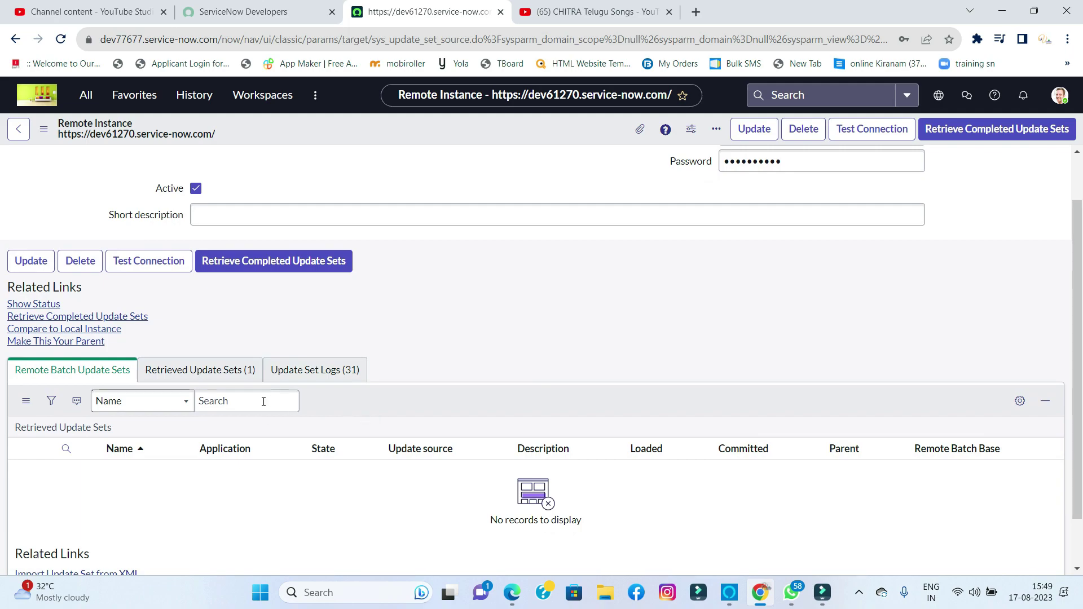
{"action": "left_click", "coordinate": [218, 370]}
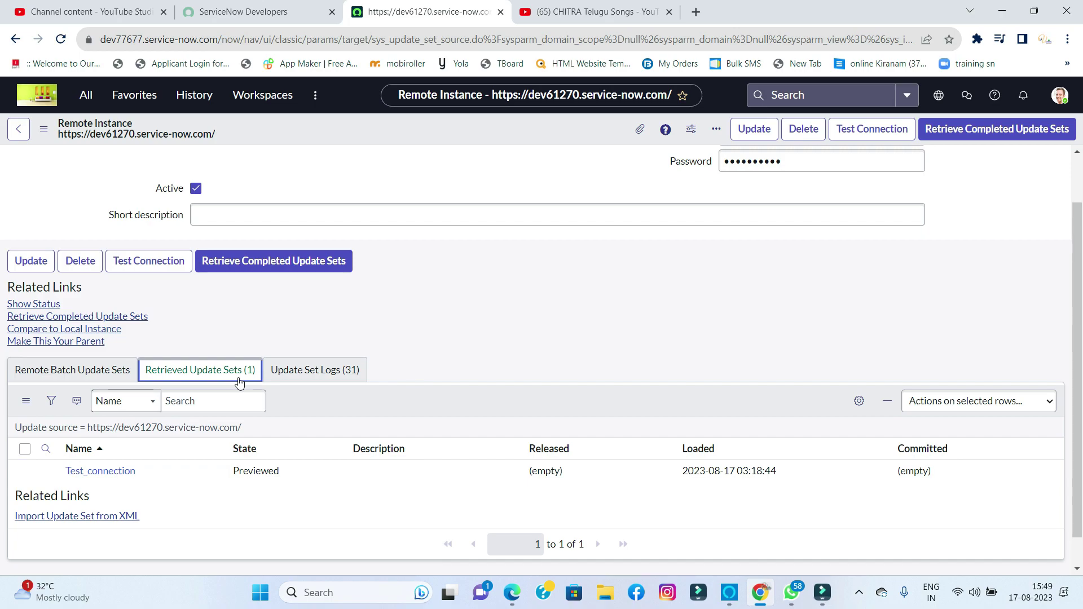
- Open Test_connection and browse its 20 customer updates: 20 inserted, 0 collisions
{"action": "left_click", "coordinate": [124, 476]}
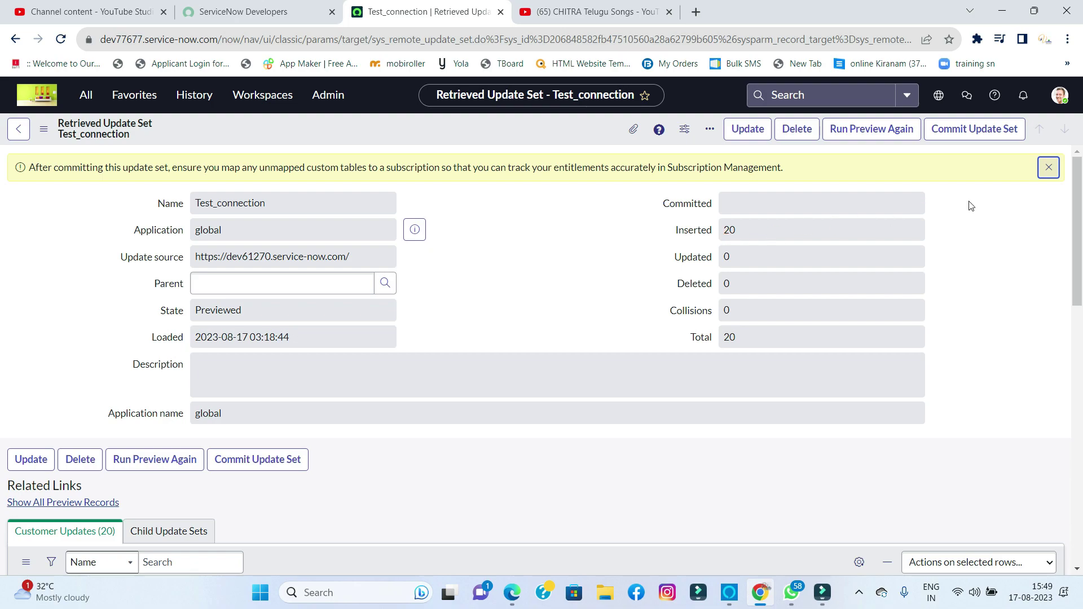
{"action": "left_click", "coordinate": [1047, 167]}
{"action": "scroll", "coordinate": [547, 321], "scroll_direction": "down", "scroll_amount": 6}
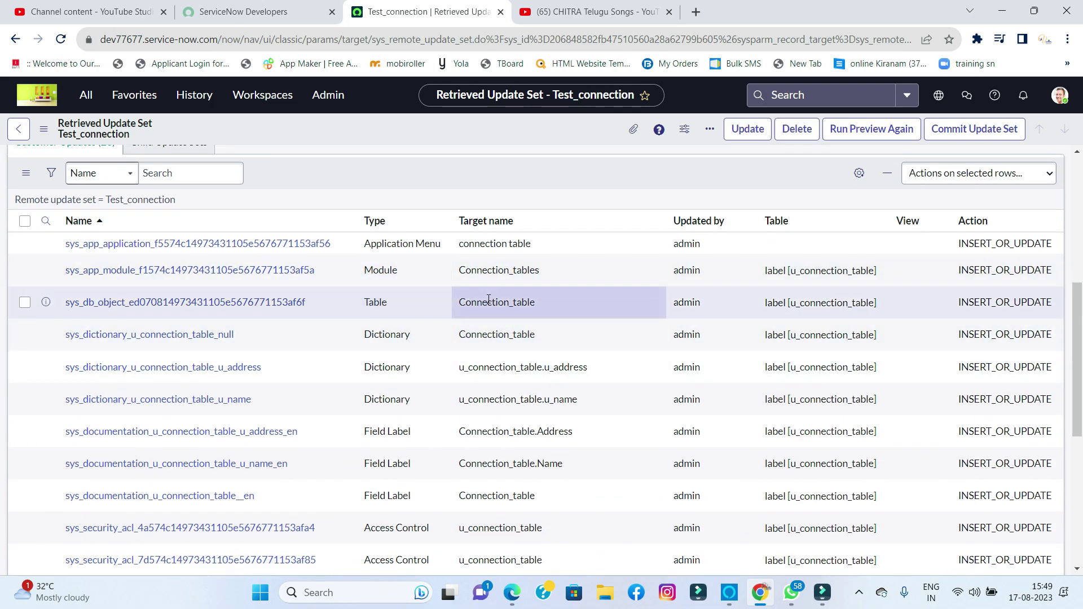
{"action": "scroll", "coordinate": [489, 350], "scroll_direction": "down", "scroll_amount": 6}
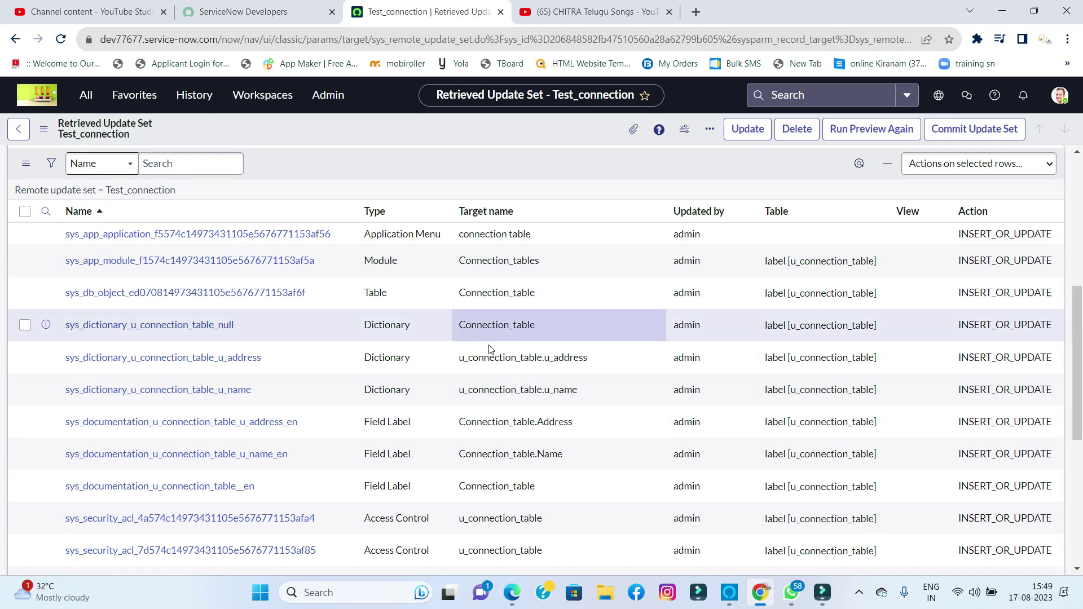
{"action": "scroll", "coordinate": [489, 348], "scroll_direction": "up", "scroll_amount": 12}
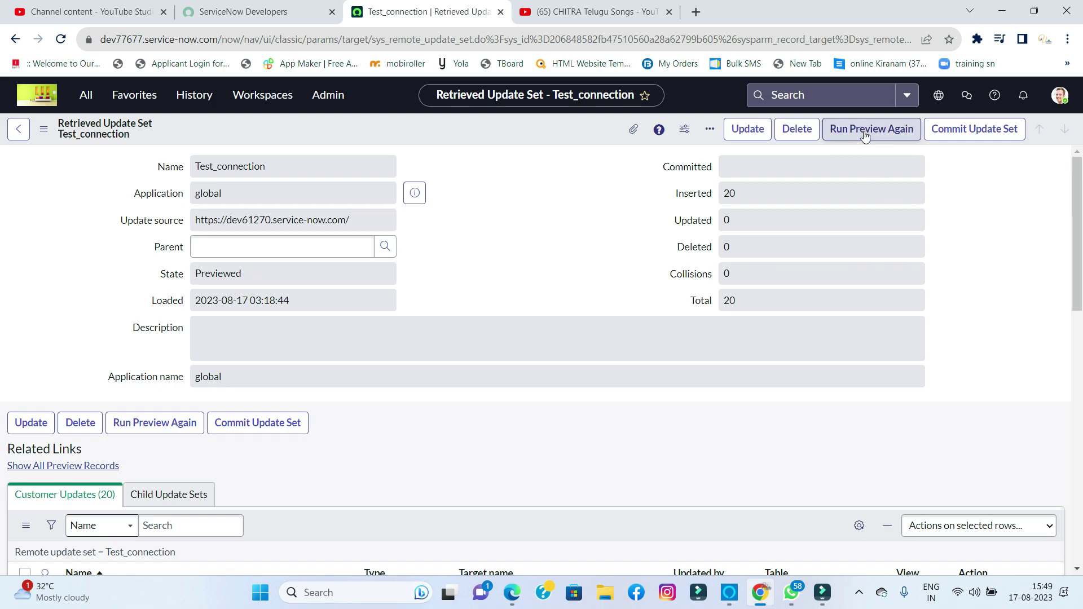
- Preview Test_connection again, then commit it so it shows Committed with 20 inserted
{"action": "left_click", "coordinate": [865, 135]}
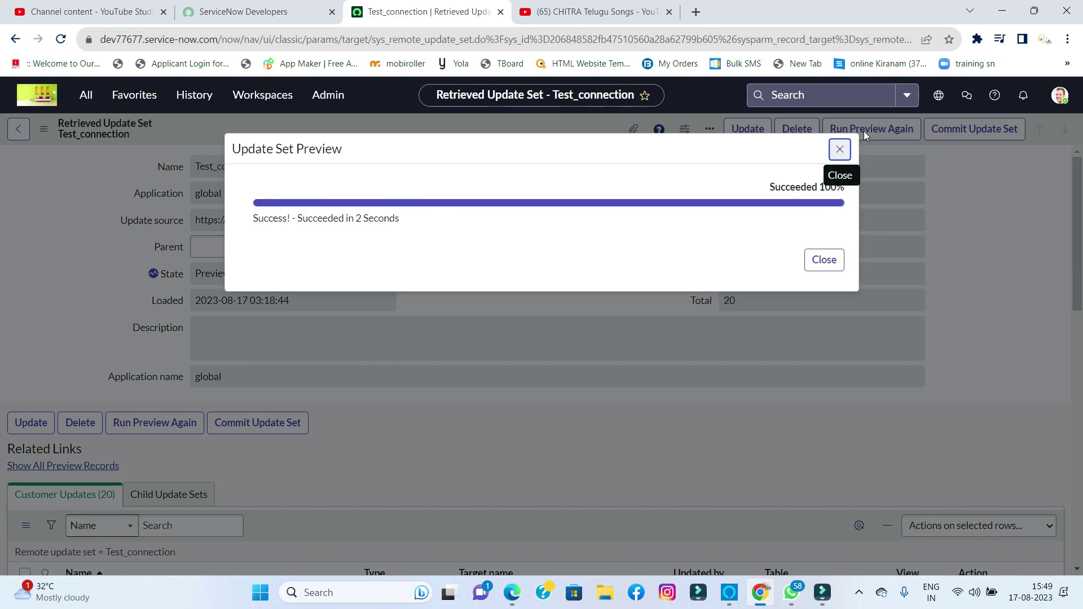
{"action": "left_click", "coordinate": [819, 264]}
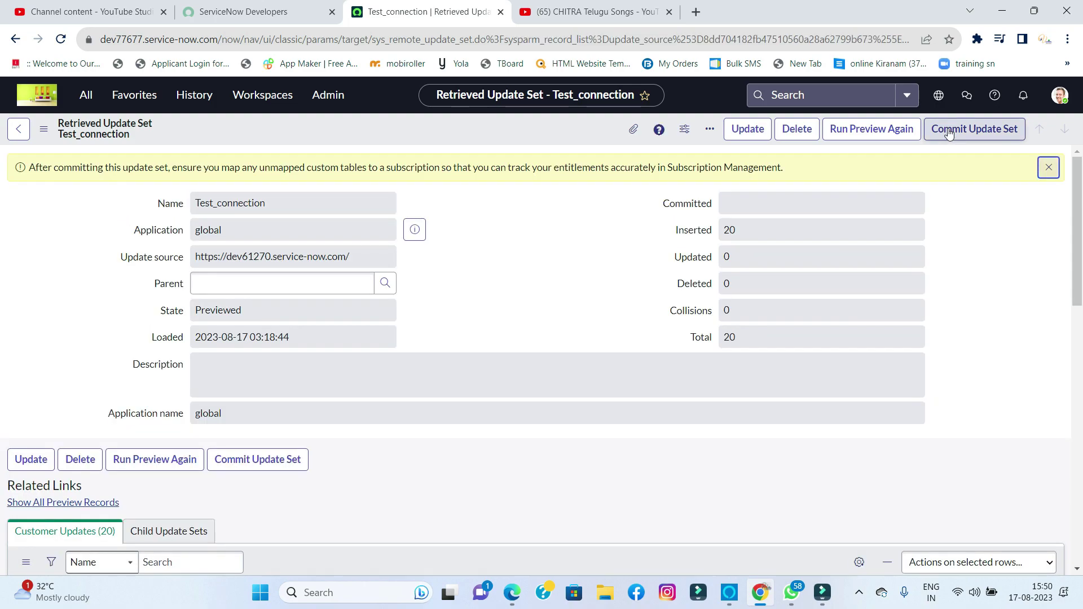
{"action": "left_click", "coordinate": [948, 130]}
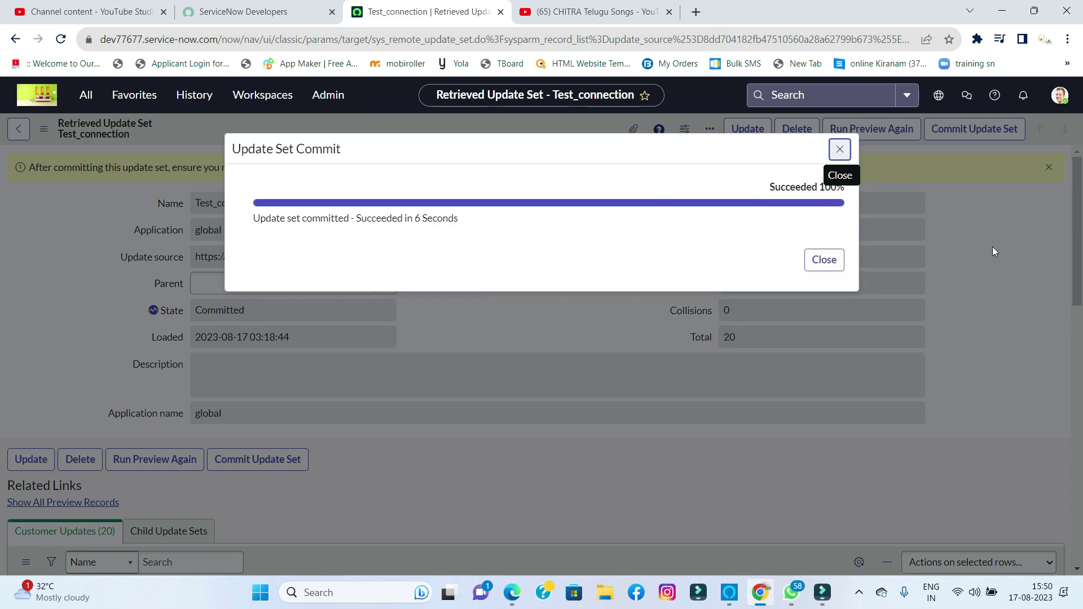
{"action": "left_click", "coordinate": [824, 260]}
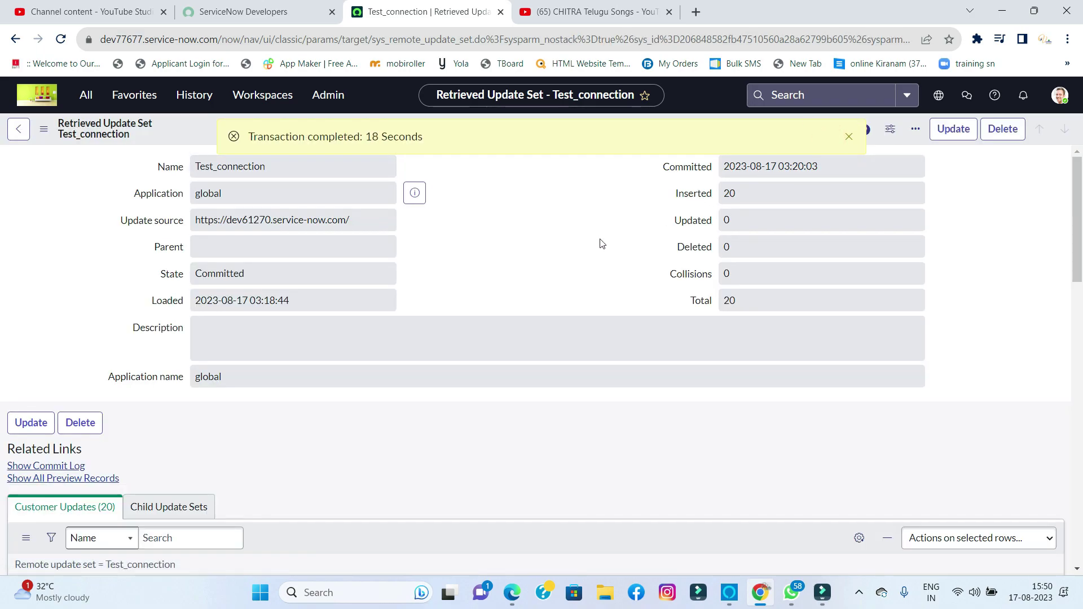
- Dismiss the transaction notice and filter the navigator for 'connect'
{"action": "left_click", "coordinate": [848, 136]}
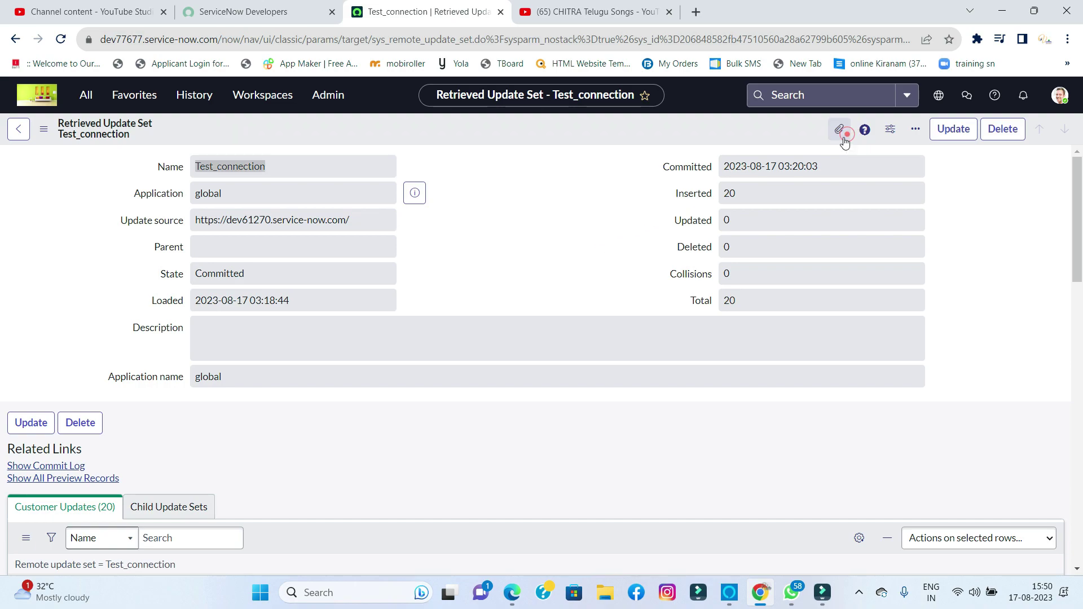
{"action": "scroll", "coordinate": [367, 327], "scroll_direction": "down", "scroll_amount": 6}
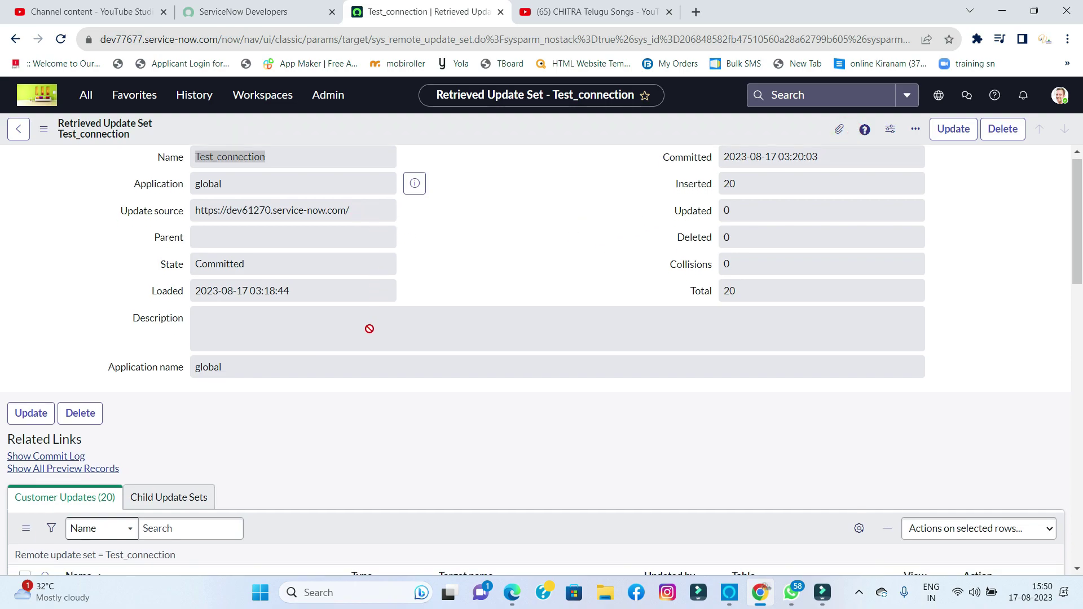
{"action": "scroll", "coordinate": [455, 325], "scroll_direction": "up", "scroll_amount": 6}
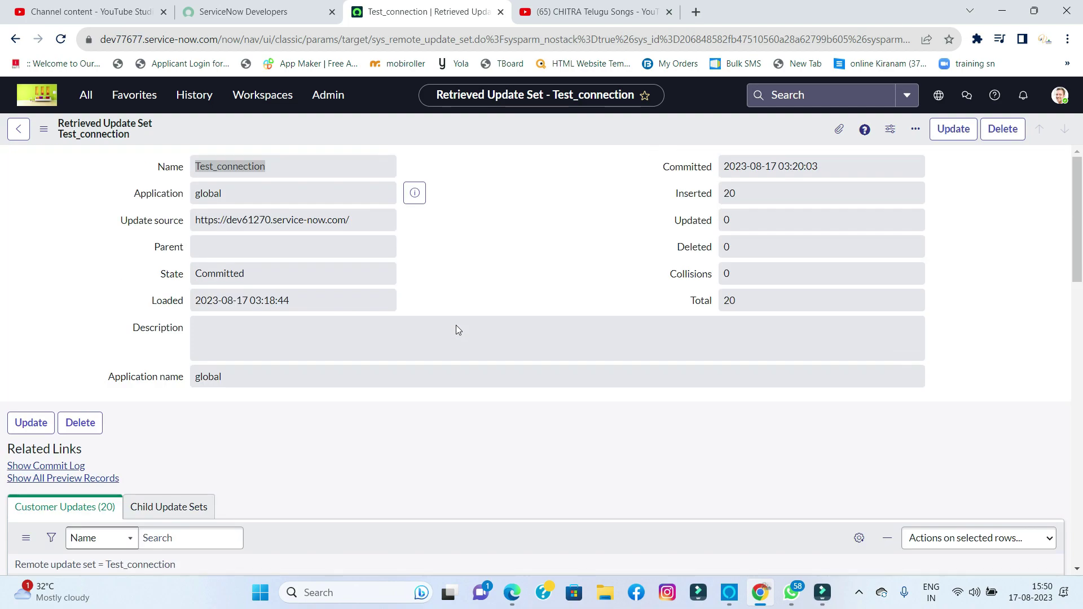
{"action": "left_click", "coordinate": [85, 95]}
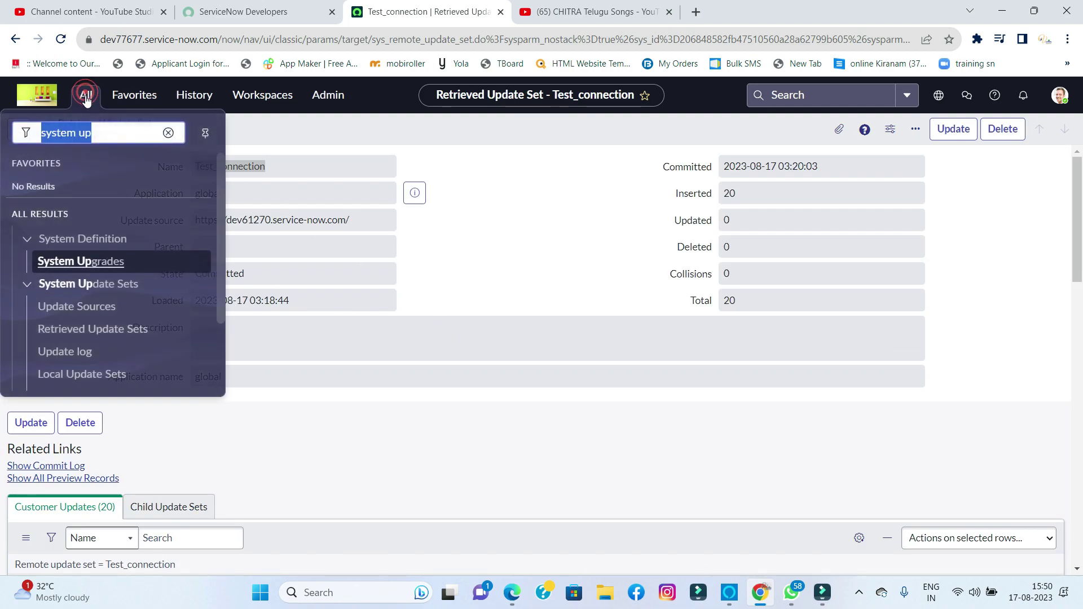
{"action": "type", "text": "c"}
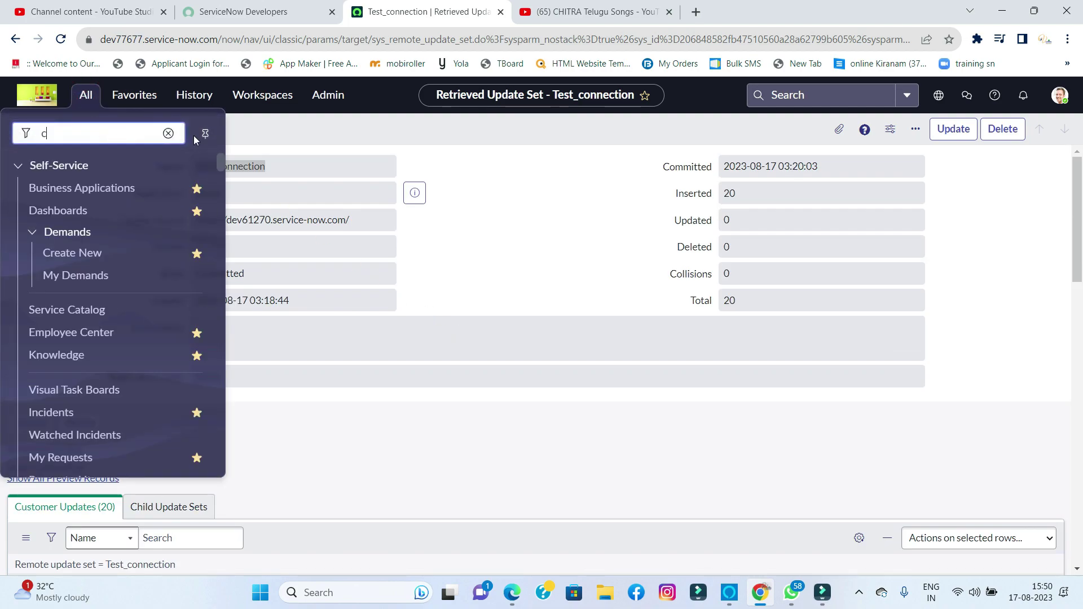
{"action": "type", "text": "onnect"}
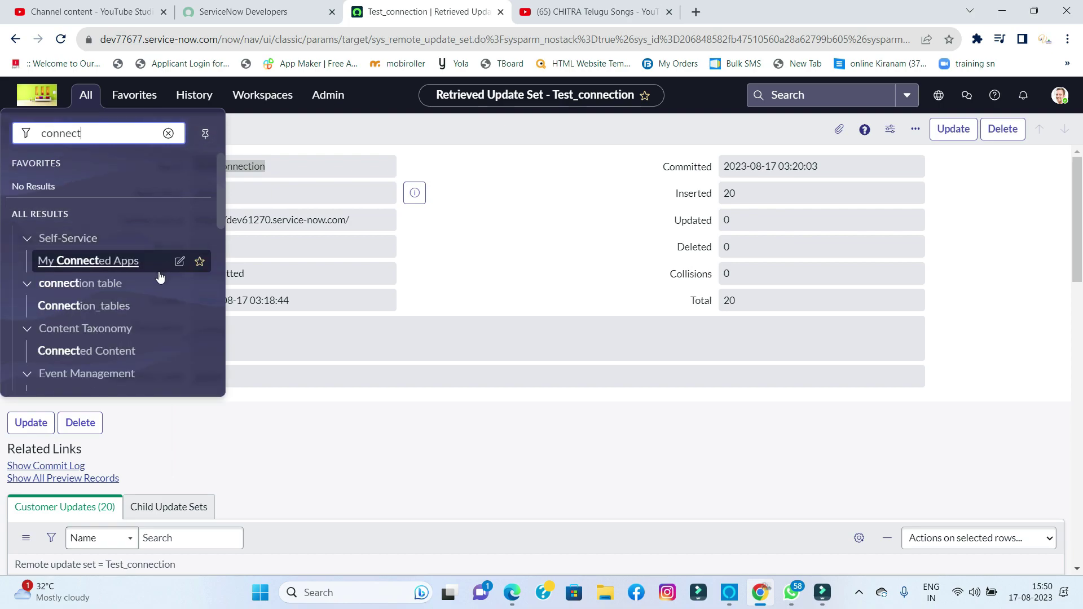
{"action": "scroll", "coordinate": [153, 281], "scroll_direction": "down", "scroll_amount": 3}
{"action": "scroll", "coordinate": [148, 287], "scroll_direction": "down", "scroll_amount": 3}
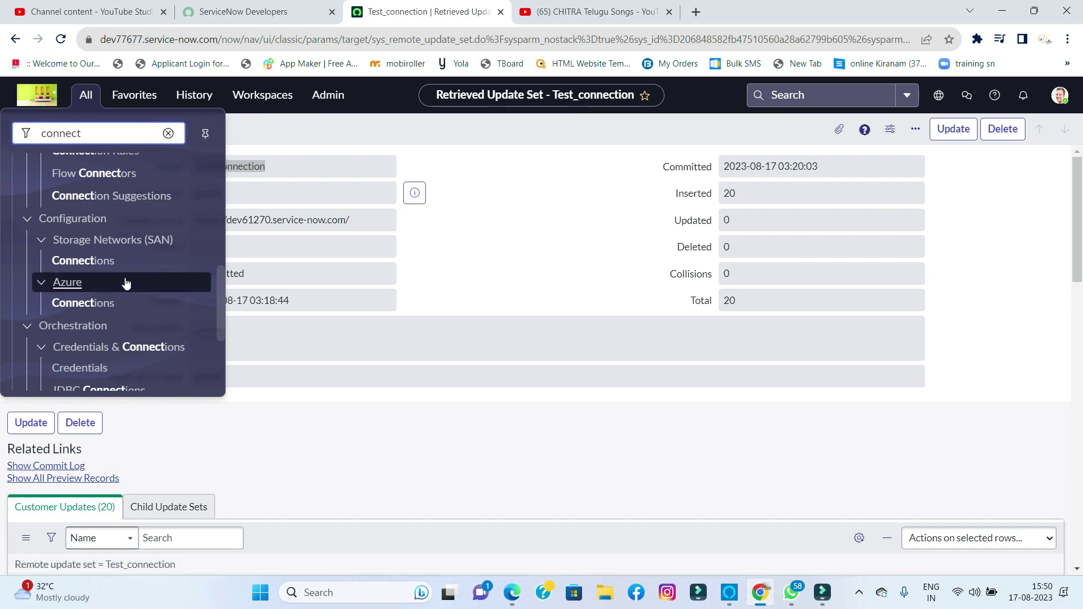
{"action": "scroll", "coordinate": [125, 279], "scroll_direction": "down", "scroll_amount": 3}
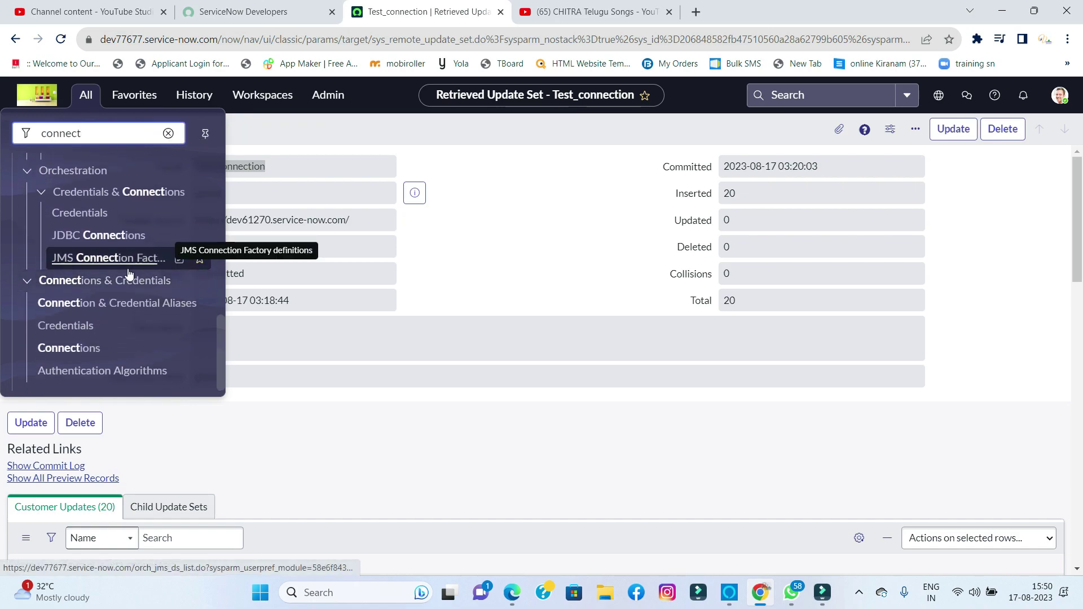
{"action": "scroll", "coordinate": [124, 265], "scroll_direction": "up", "scroll_amount": 10}
- Change the navigator filter to 'test' and browse the matching modules
{"action": "double_click", "coordinate": [99, 134]}
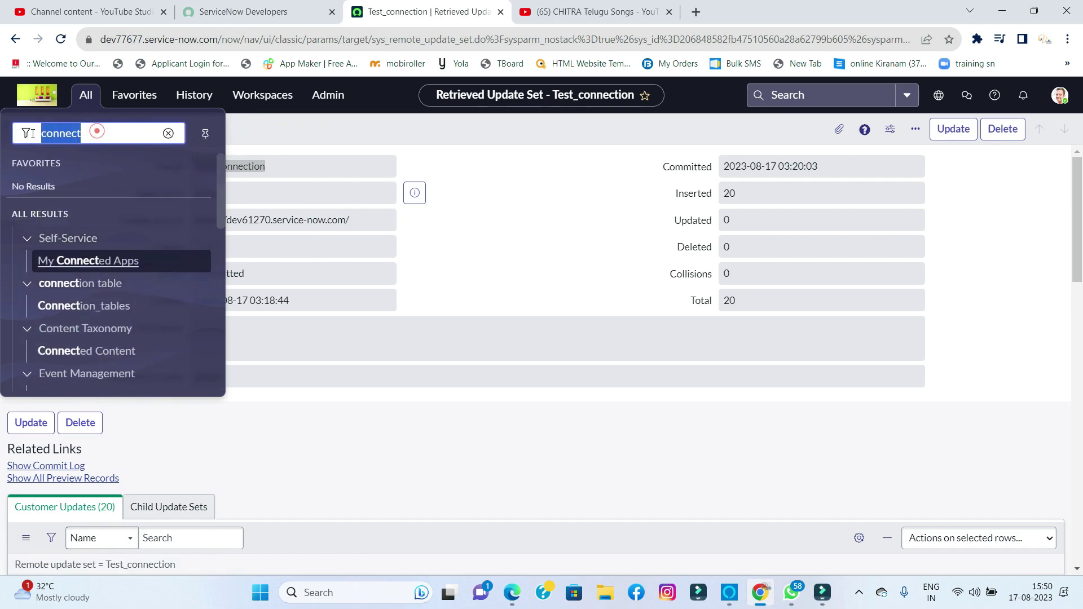
{"action": "type", "text": "te"}
{"action": "type", "text": "st"}
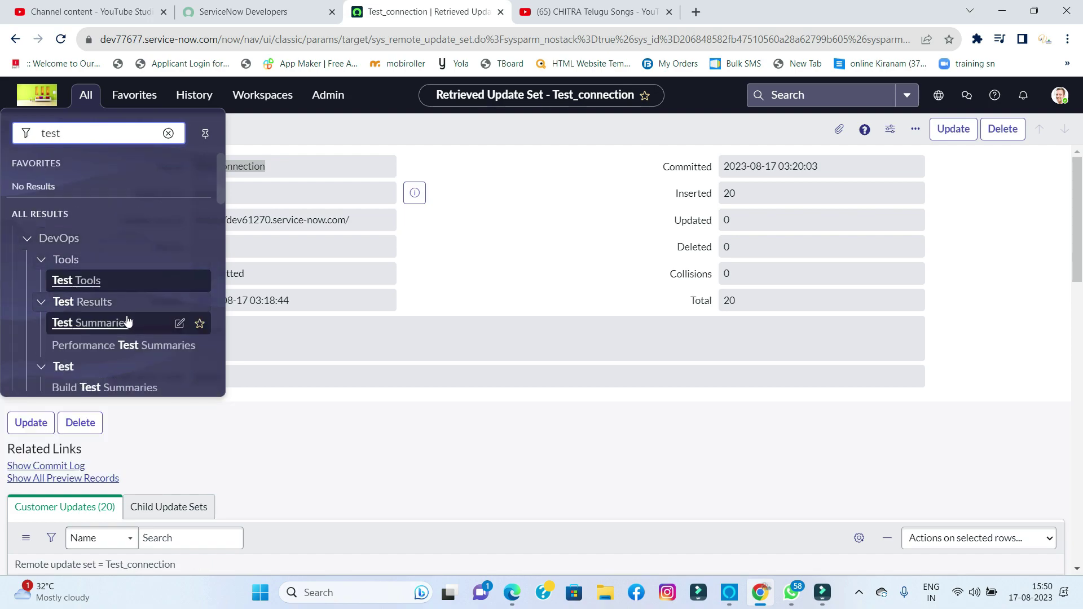
{"action": "scroll", "coordinate": [118, 304], "scroll_direction": "down", "scroll_amount": 6}
{"action": "scroll", "coordinate": [133, 313], "scroll_direction": "down", "scroll_amount": 1}
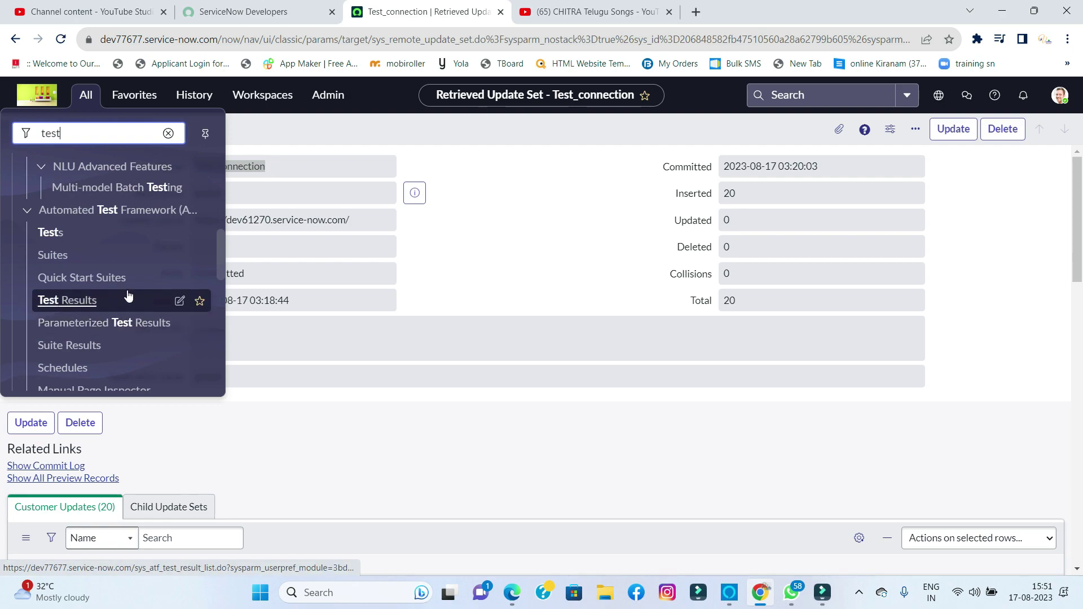
{"action": "scroll", "coordinate": [124, 245], "scroll_direction": "down", "scroll_amount": 4}
{"action": "scroll", "coordinate": [144, 279], "scroll_direction": "down", "scroll_amount": 2}
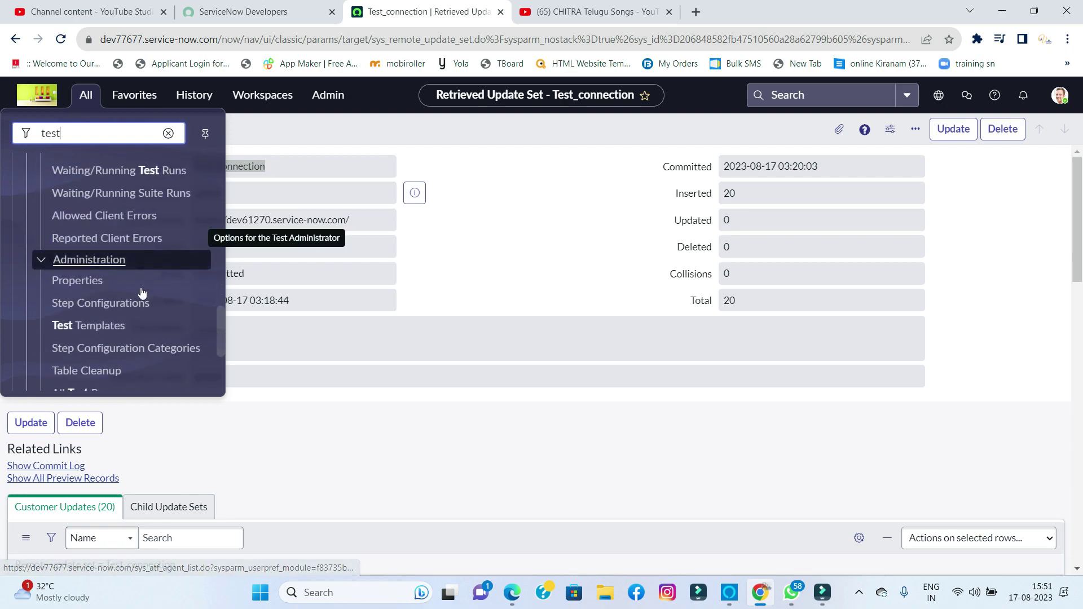
{"action": "scroll", "coordinate": [119, 332], "scroll_direction": "down", "scroll_amount": 3}
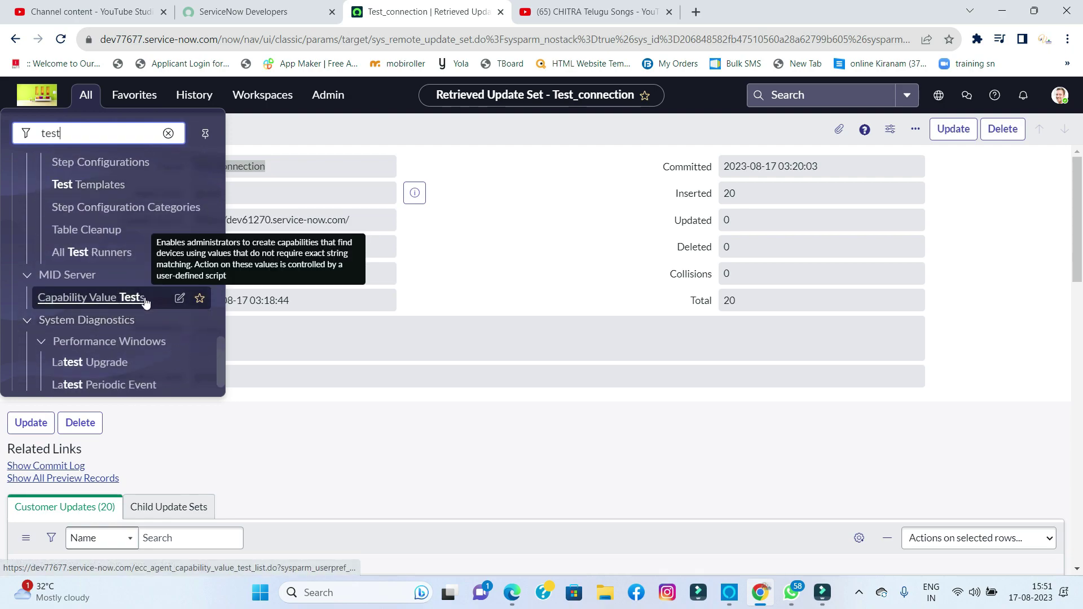
{"action": "scroll", "coordinate": [152, 299], "scroll_direction": "down", "scroll_amount": 1}
{"action": "scroll", "coordinate": [100, 299], "scroll_direction": "up", "scroll_amount": 5}
{"action": "scroll", "coordinate": [99, 284], "scroll_direction": "up", "scroll_amount": 8}
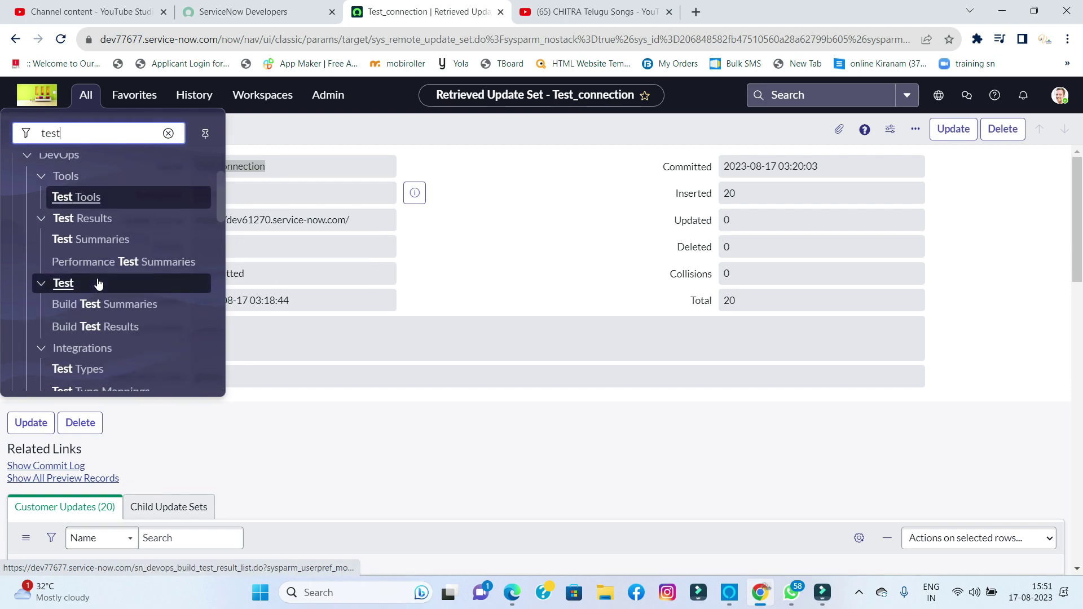
- Filter for 'tables' and open System Definition > Tables in a new tab
{"action": "double_click", "coordinate": [72, 132]}
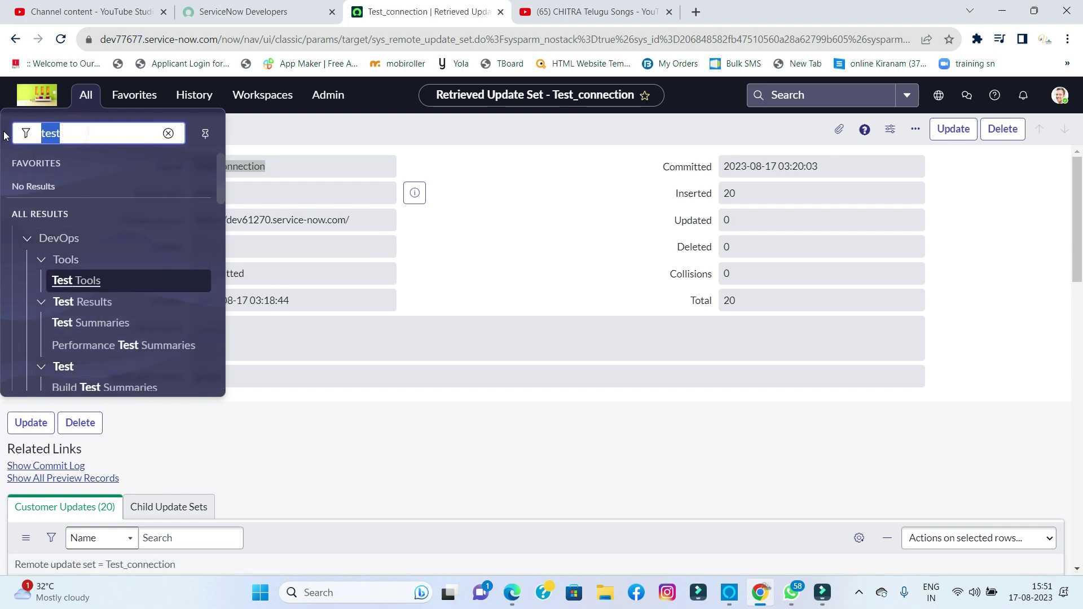
{"action": "type", "text": "tables"}
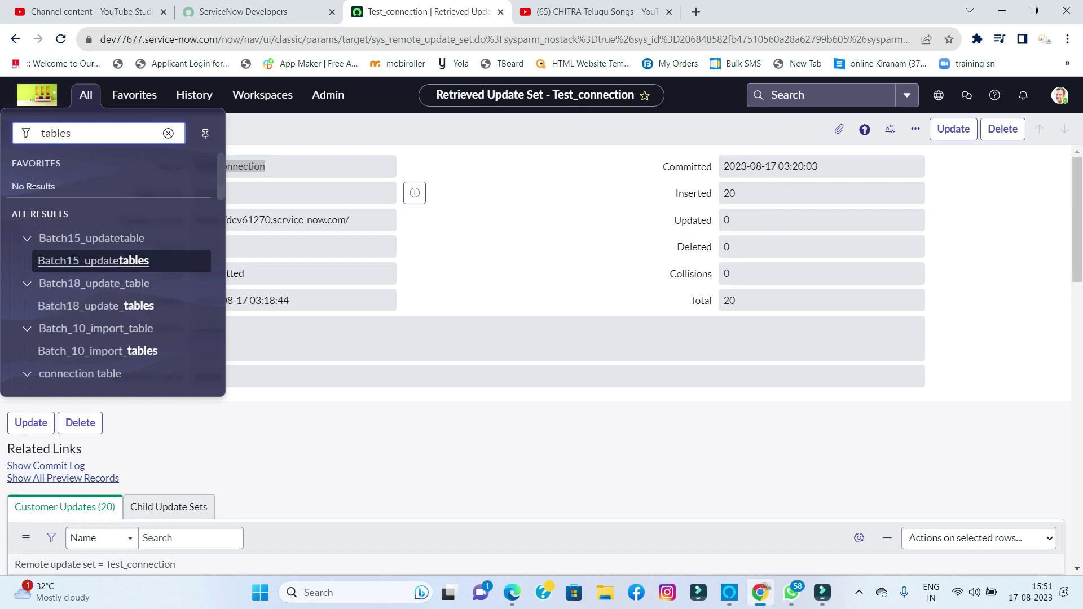
{"action": "scroll", "coordinate": [77, 288], "scroll_direction": "down", "scroll_amount": 1}
{"action": "scroll", "coordinate": [84, 287], "scroll_direction": "down", "scroll_amount": 10}
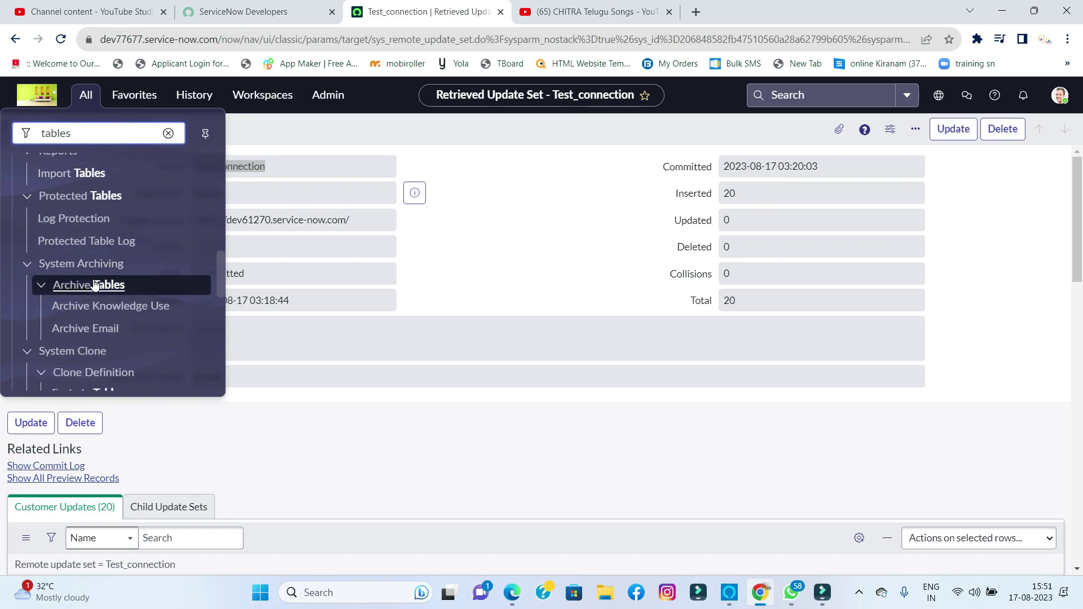
{"action": "scroll", "coordinate": [95, 286], "scroll_direction": "down", "scroll_amount": 3}
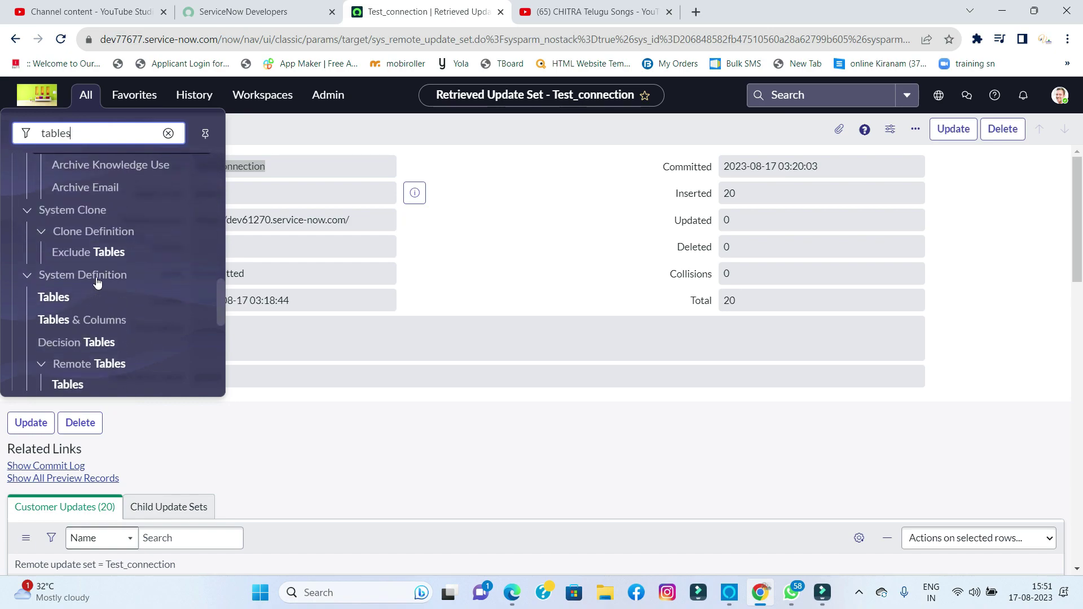
{"action": "middle_click", "coordinate": [54, 299]}
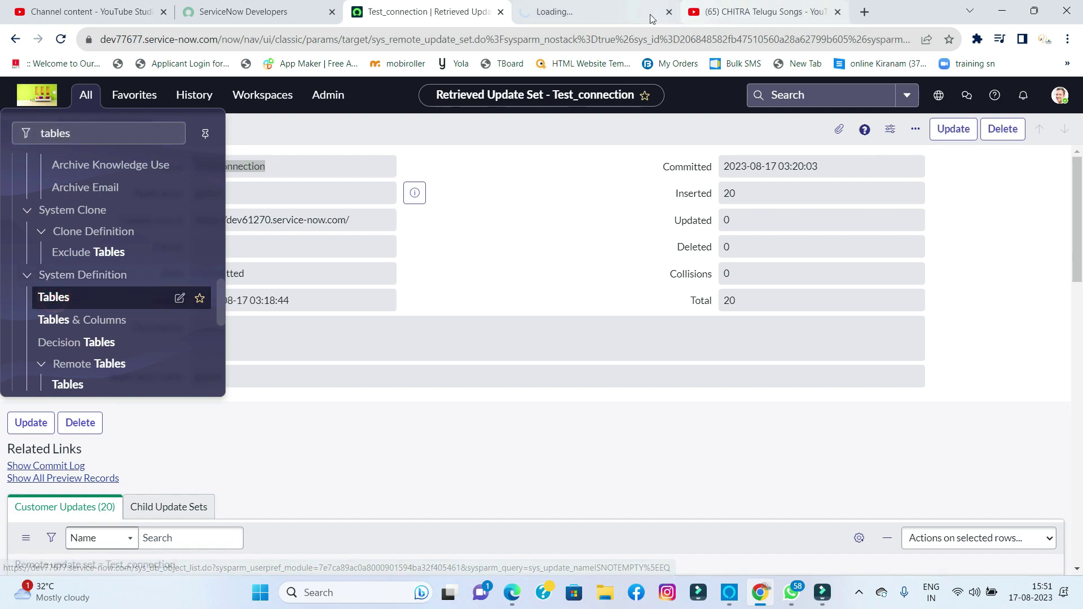
- Open the Connection_table definition and check its form layout
{"action": "left_click", "coordinate": [609, 17]}
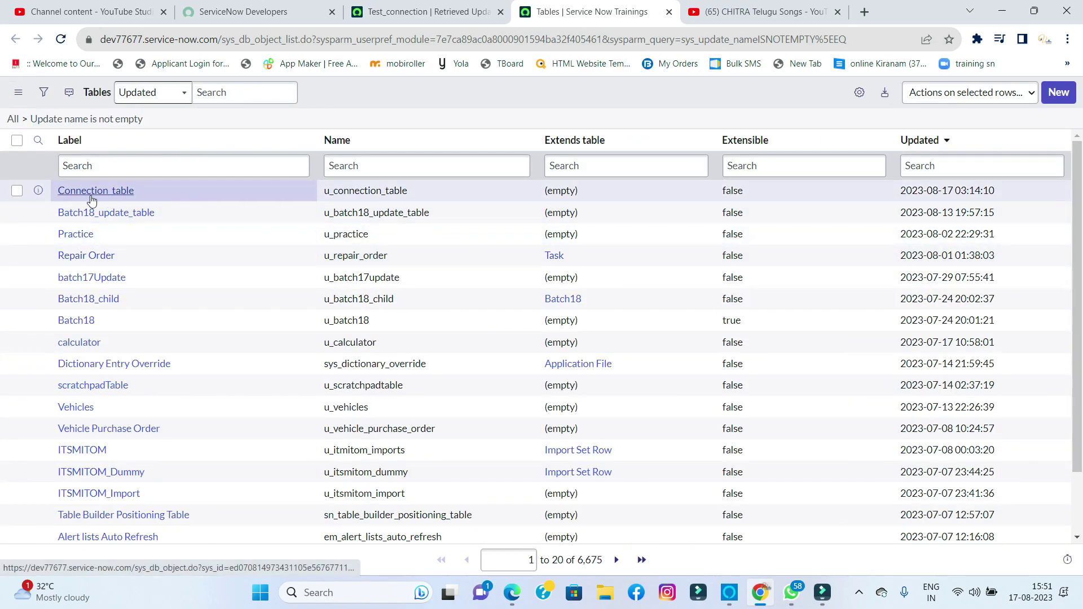
{"action": "left_click", "coordinate": [93, 193]}
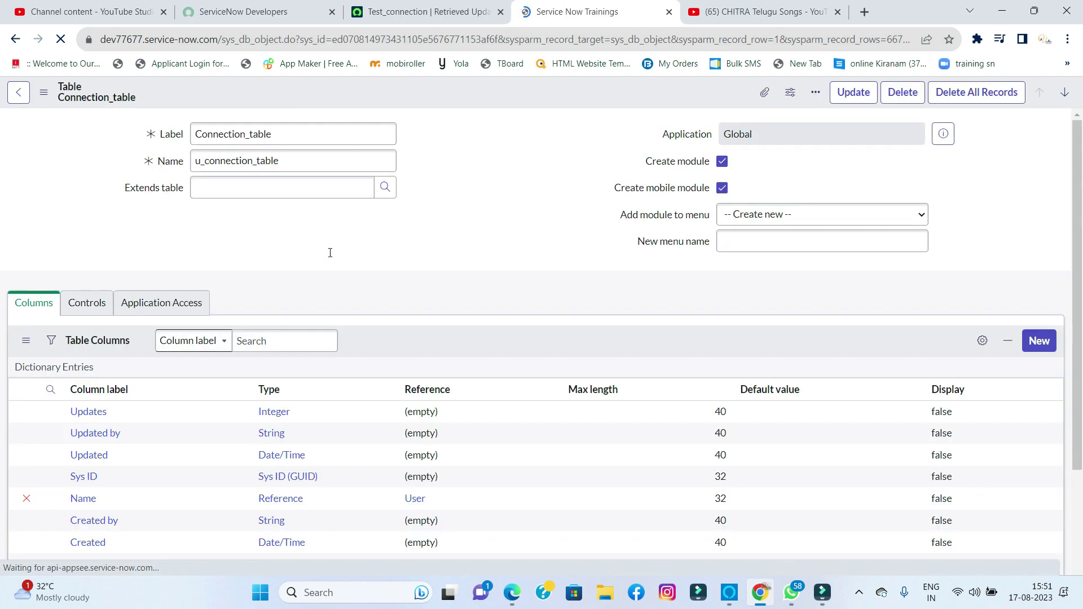
{"action": "scroll", "coordinate": [351, 308], "scroll_direction": "down", "scroll_amount": 7}
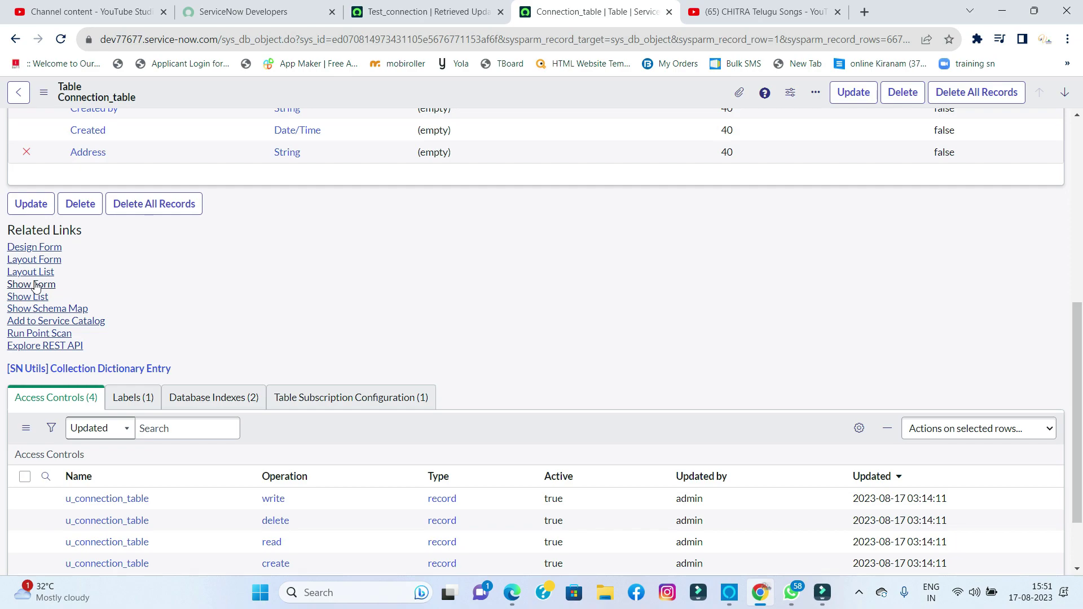
{"action": "left_click", "coordinate": [35, 284]}
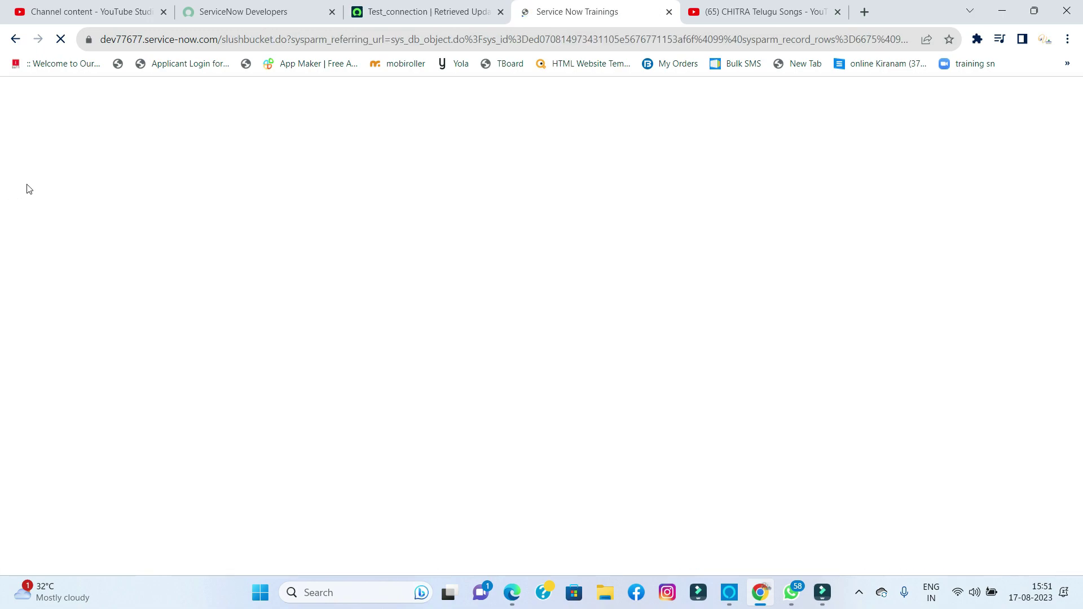
{"action": "left_click", "coordinate": [19, 92]}
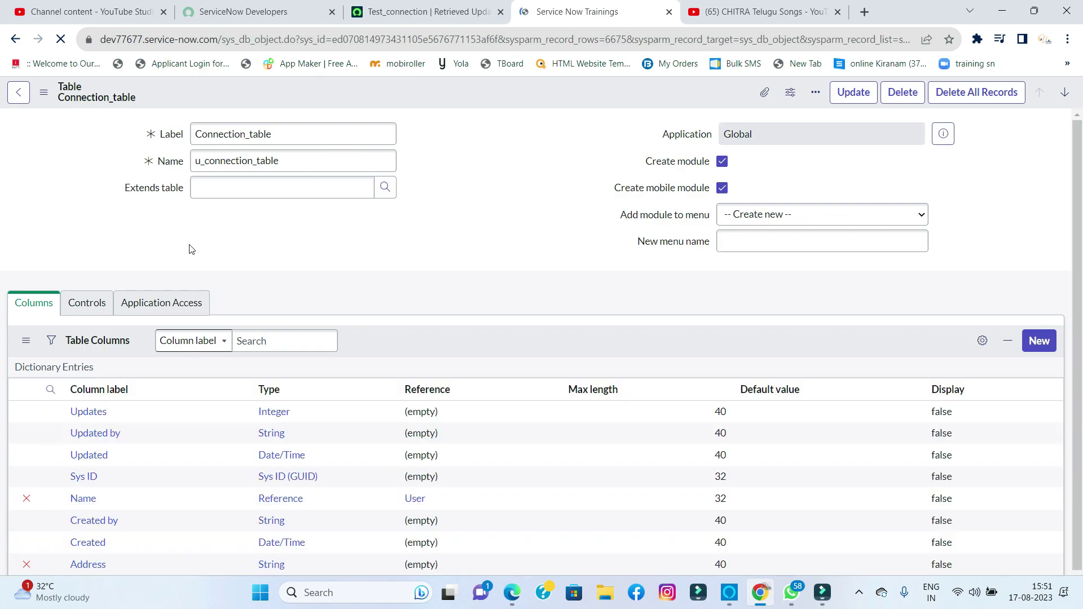
- Open a new Connection_table record form from Related Links
{"action": "scroll", "coordinate": [238, 292], "scroll_direction": "down", "scroll_amount": 3}
{"action": "scroll", "coordinate": [75, 309], "scroll_direction": "down", "scroll_amount": 2}
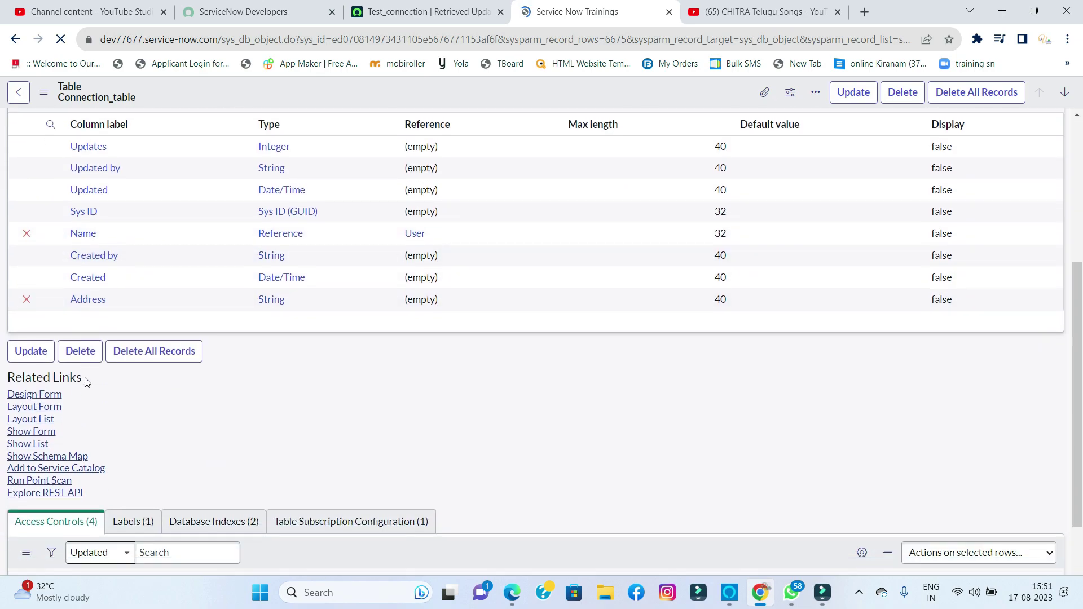
{"action": "scroll", "coordinate": [62, 355], "scroll_direction": "down", "scroll_amount": 5}
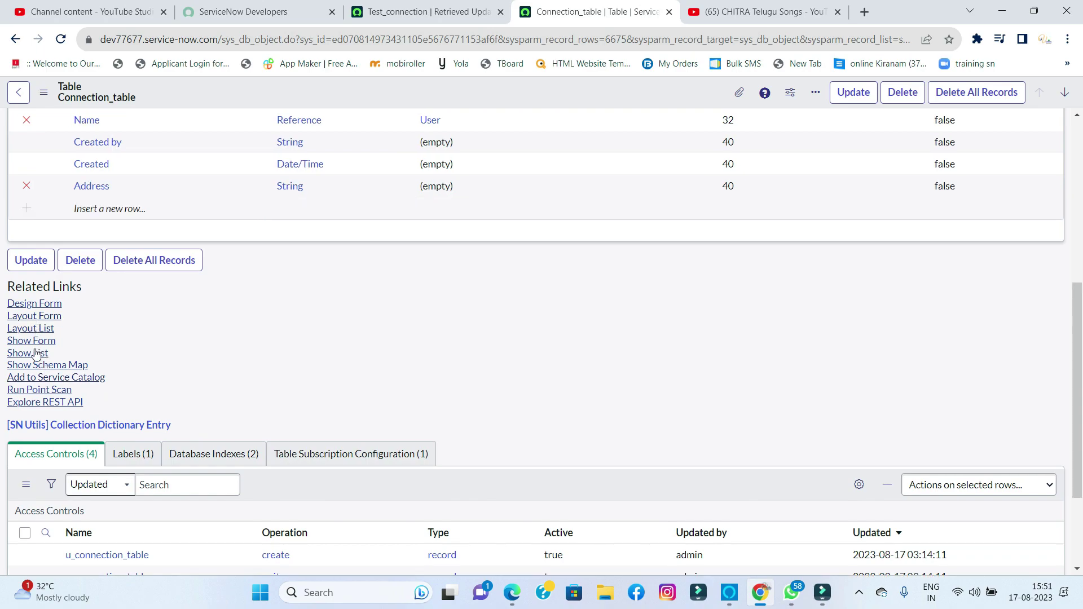
{"action": "left_click", "coordinate": [32, 342]}
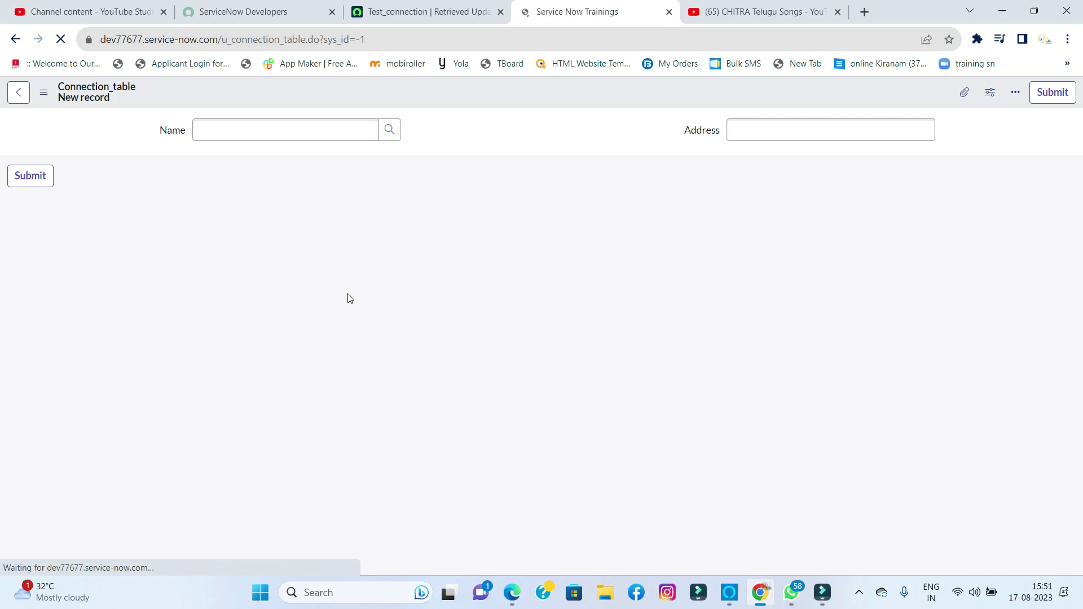
- Check the Name lookup without choosing a user, then click into the empty Address field
{"action": "left_click", "coordinate": [388, 130]}
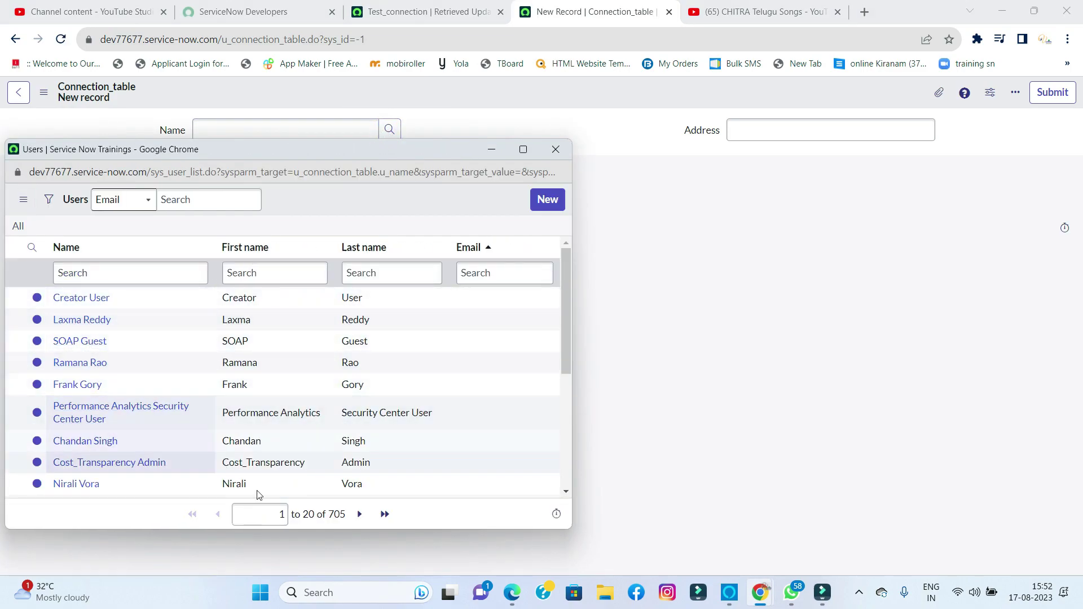
{"action": "left_click", "coordinate": [552, 148]}
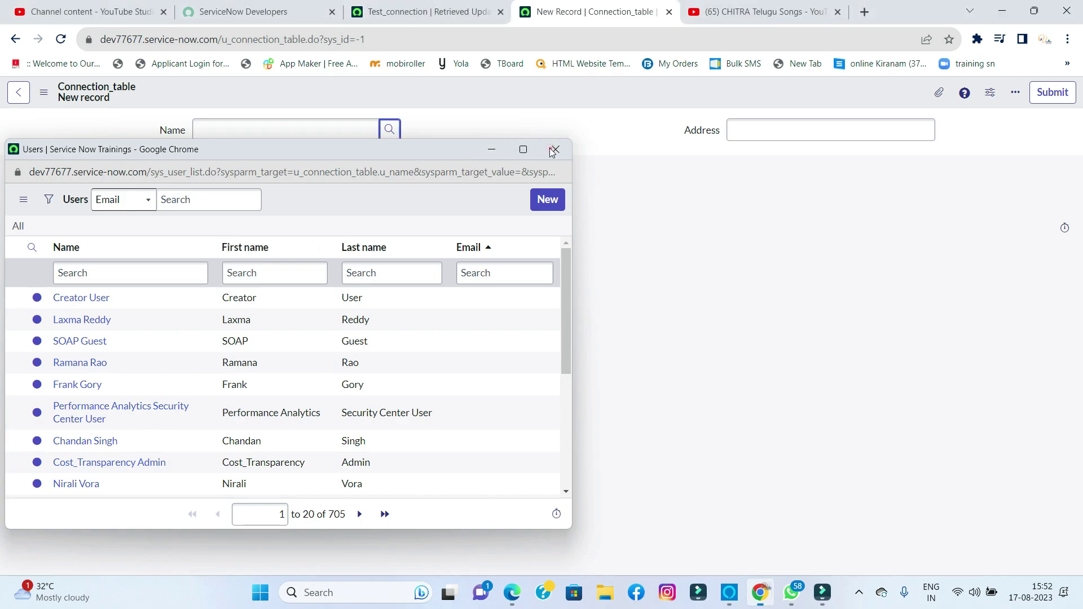
{"action": "left_click", "coordinate": [746, 133]}
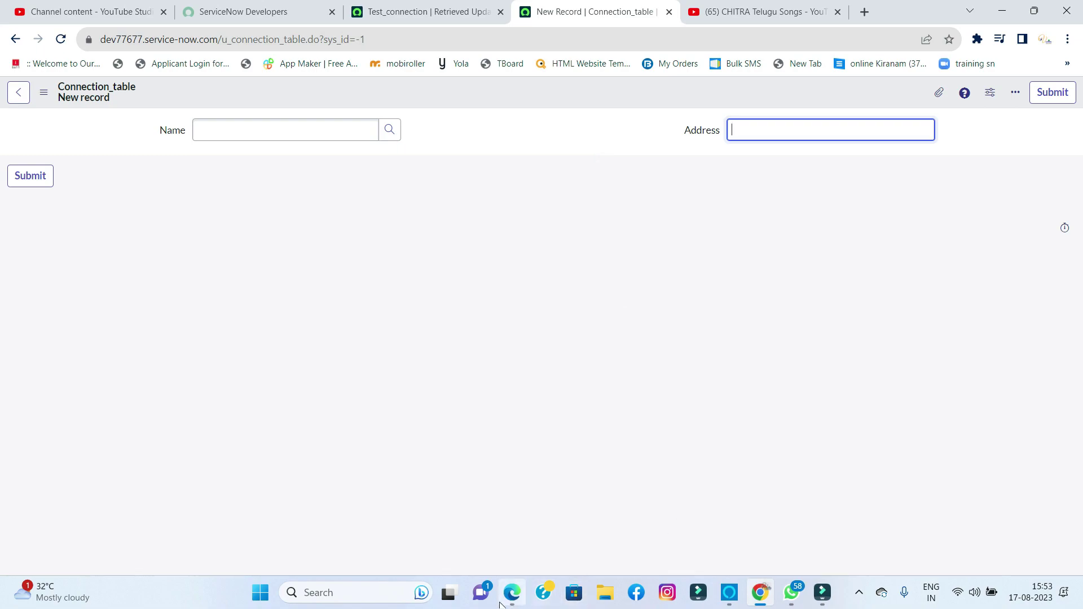
- Open the source instance's Test_connection update set, state Complete with 20 customer updates
{"action": "left_click", "coordinate": [516, 592]}
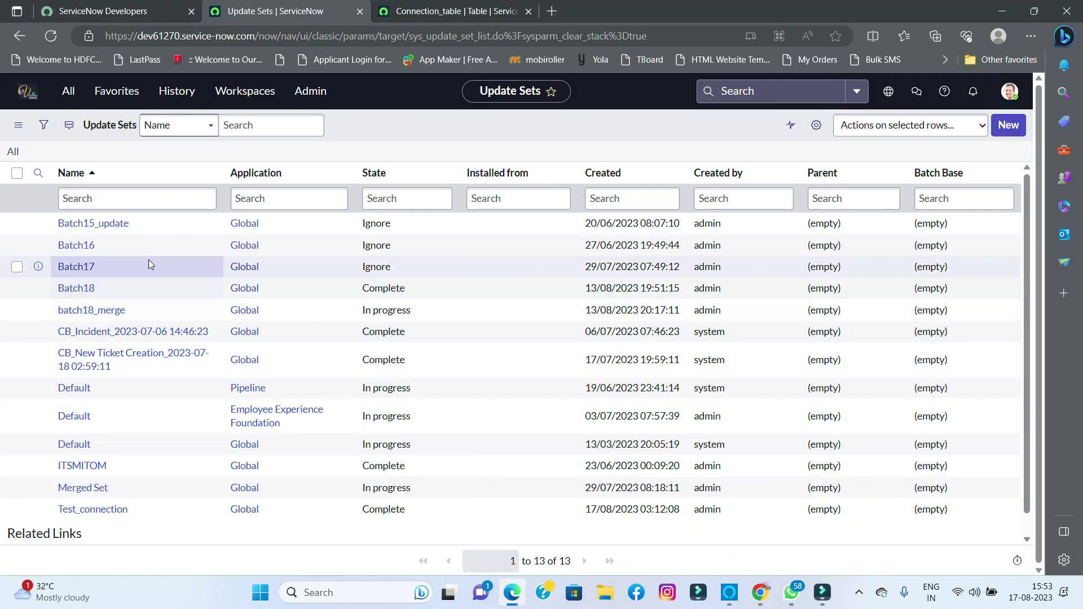
{"action": "left_click", "coordinate": [104, 511]}
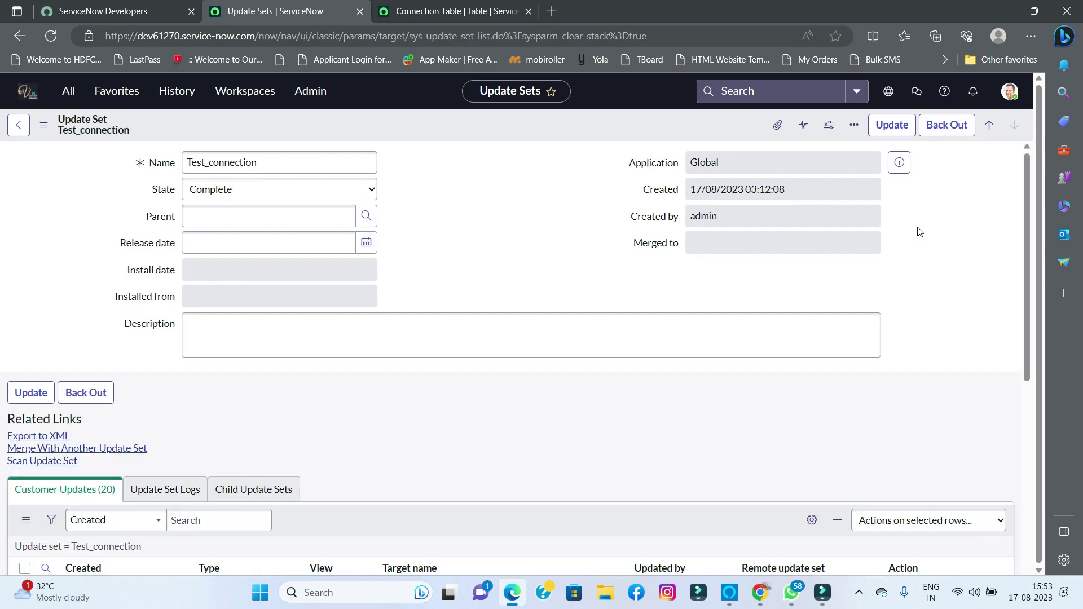